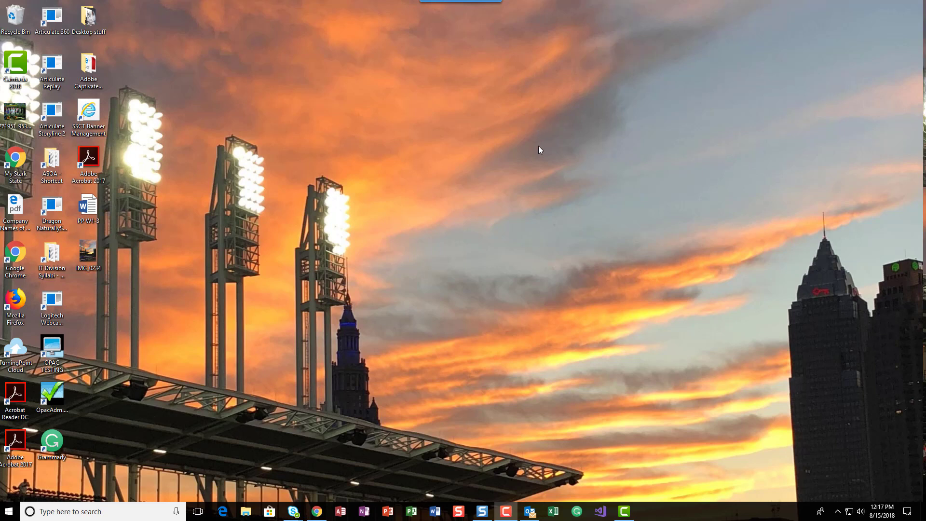
# - Open Access and start a blank desktop database with the file name hjm PP A1-4
pyautogui.moveTo(323, 514)
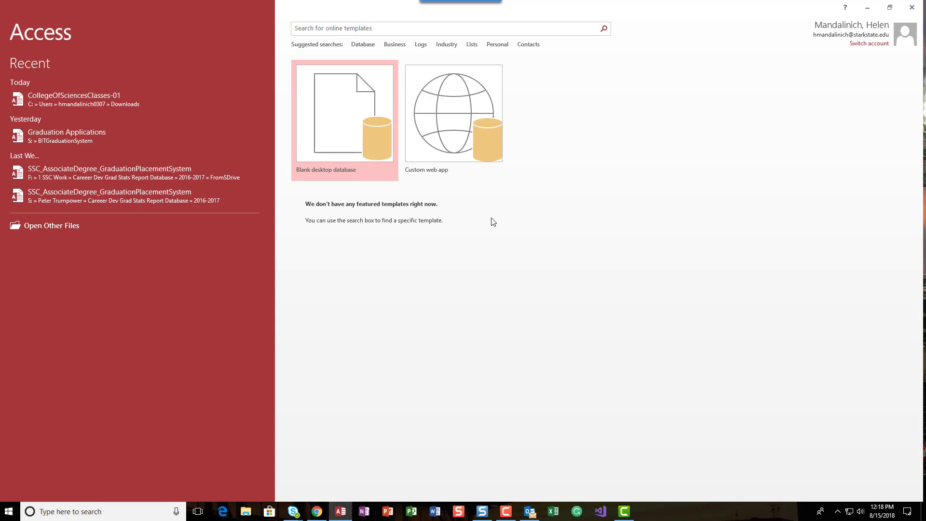
pyautogui.click(319, 130)
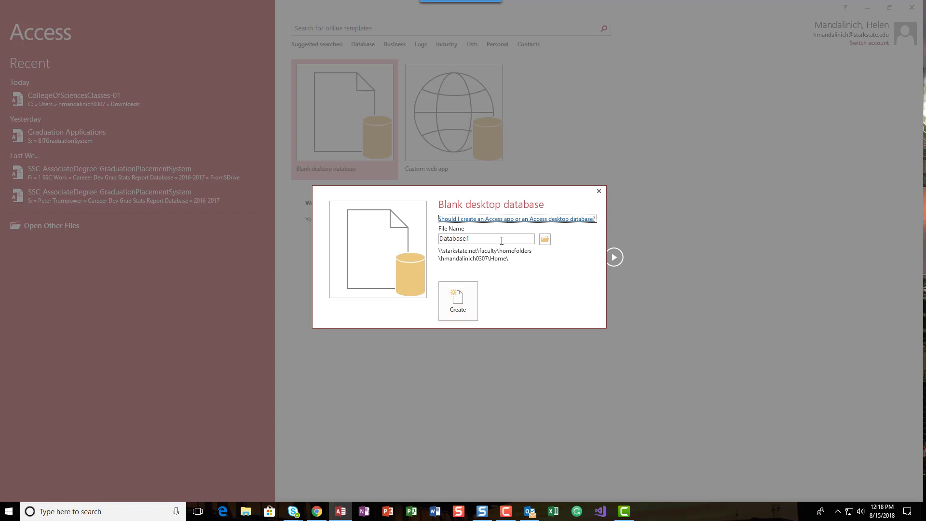
pyautogui.press('Tab')
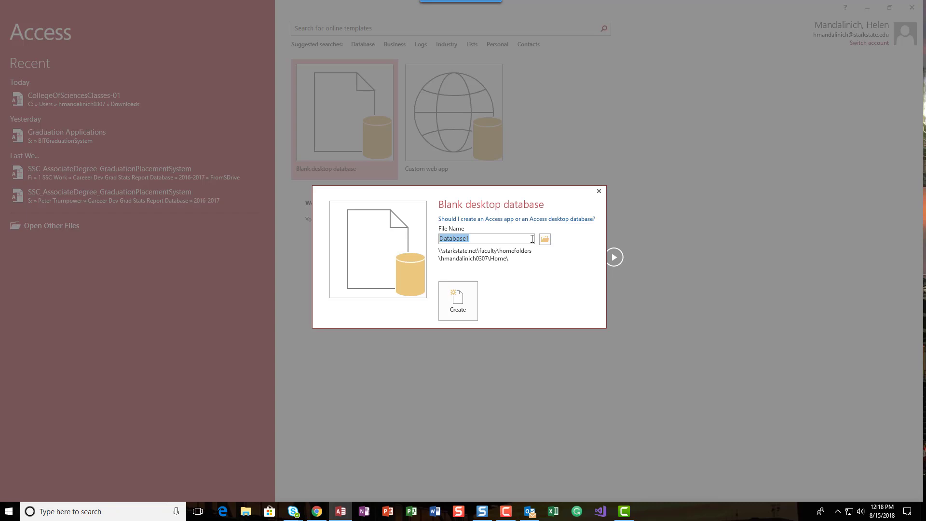
pyautogui.write('hjm PP A1-4')
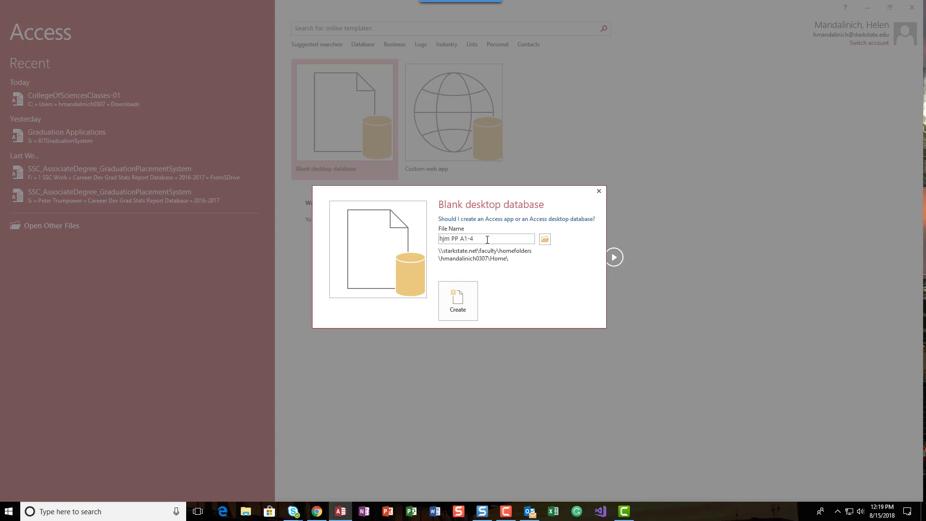
# - Set the save location to the ITD122_Master folder within 1 SSC Work on the F: drive and create the database
pyautogui.click(545, 239)
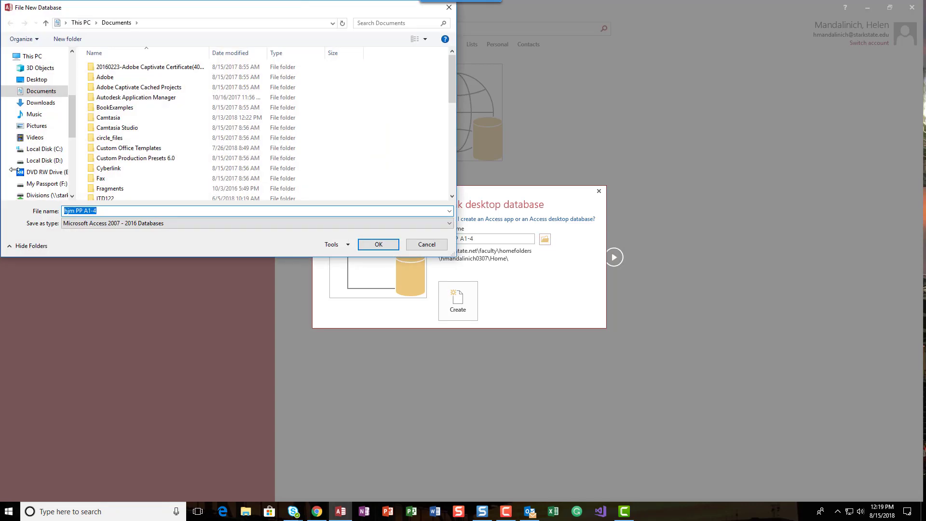
pyautogui.moveTo(72, 117); pyautogui.dragTo(73, 161)
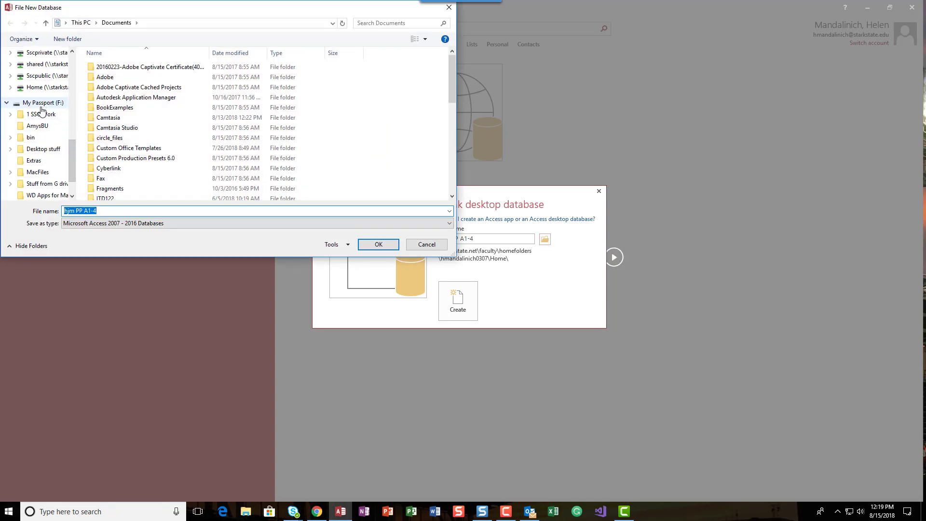
pyautogui.click(42, 114)
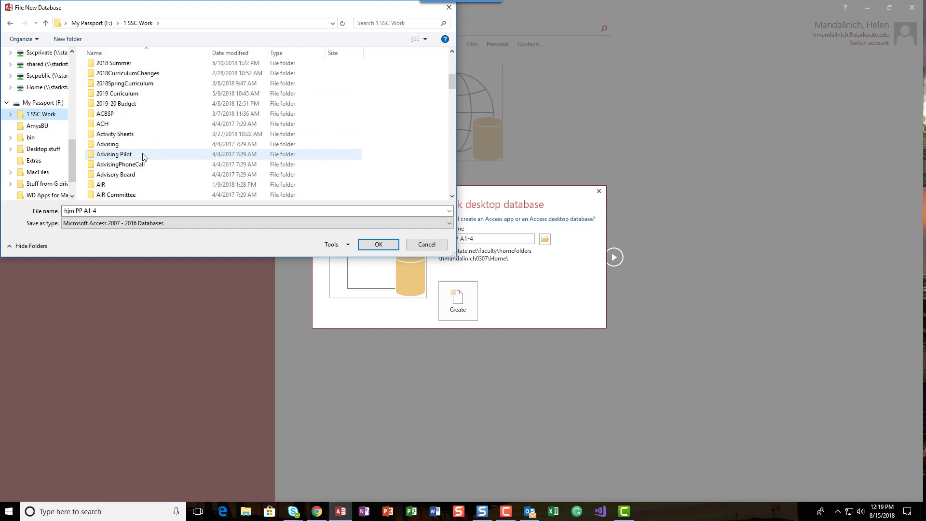
pyautogui.scroll(-12, 143, 157)
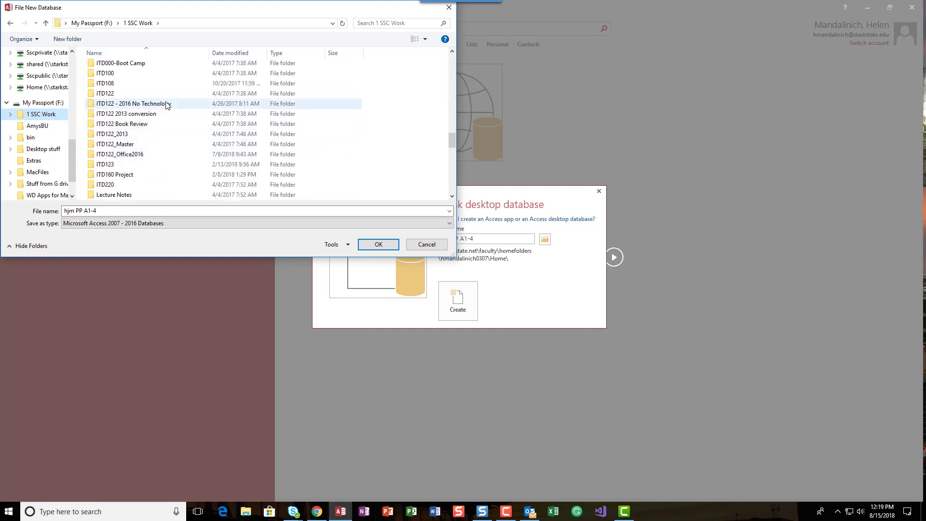
pyautogui.doubleClick(128, 144)
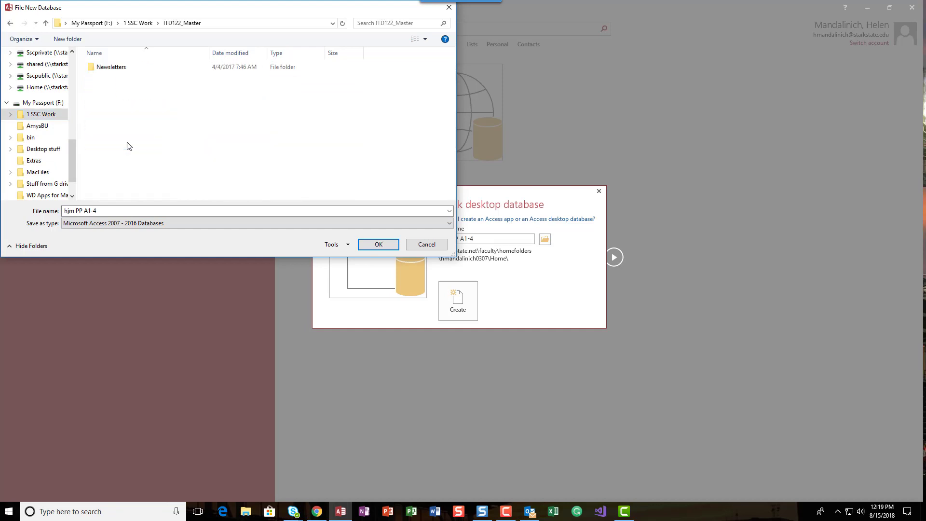
pyautogui.click(381, 242)
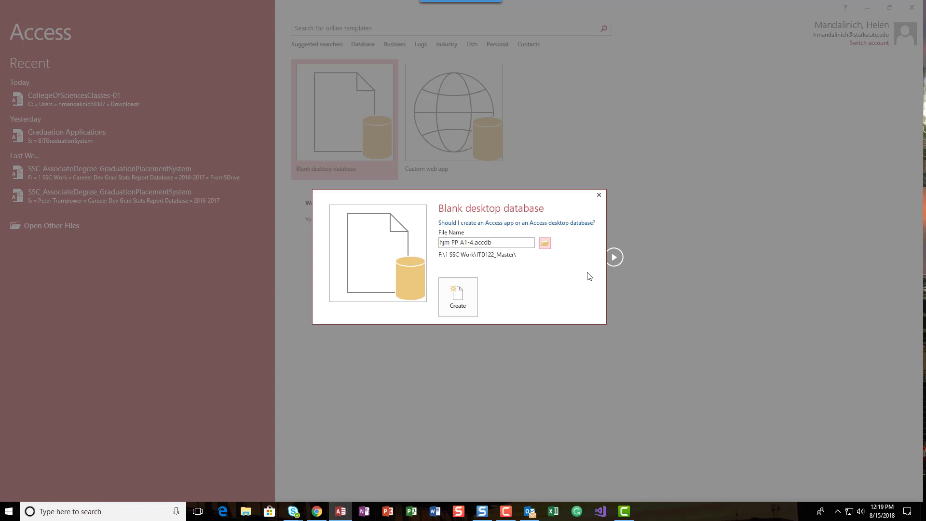
pyautogui.click(465, 302)
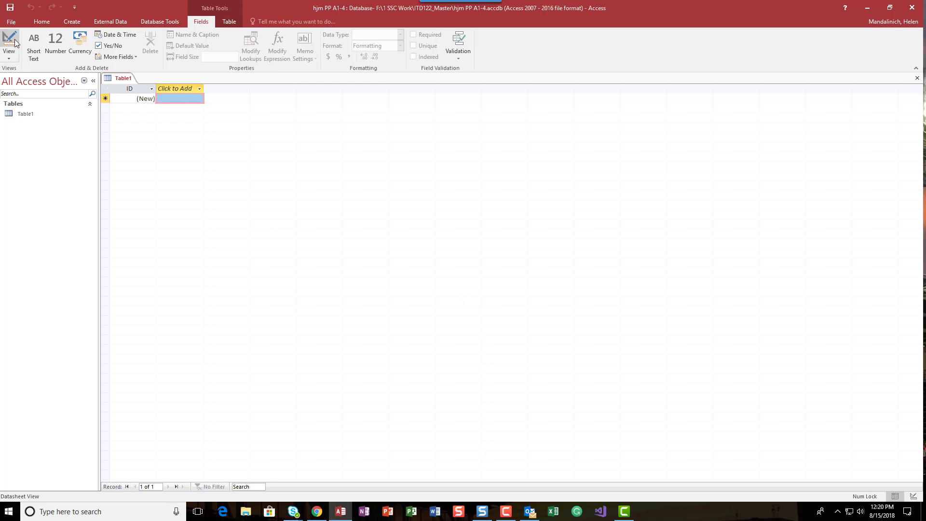
# - Rename the ID field of the new table as EmpID
pyautogui.click(129, 88)
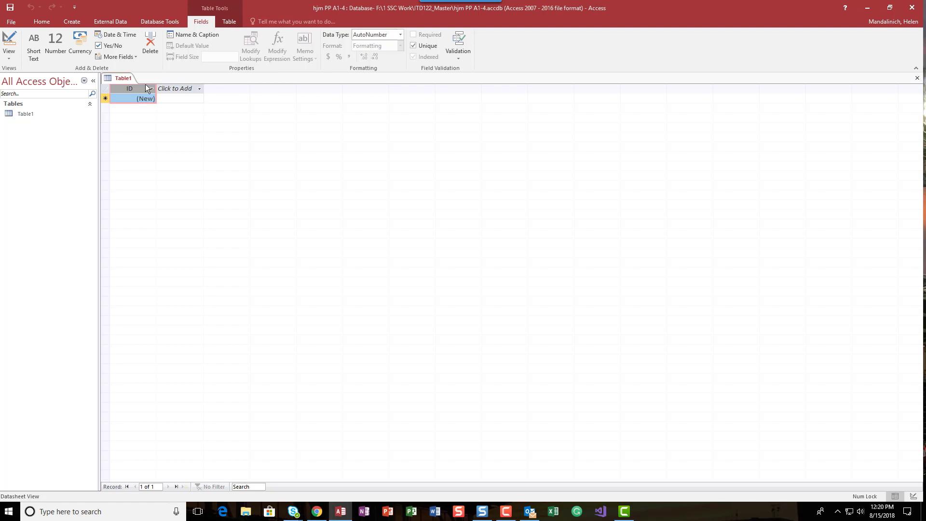
pyautogui.doubleClick(135, 88)
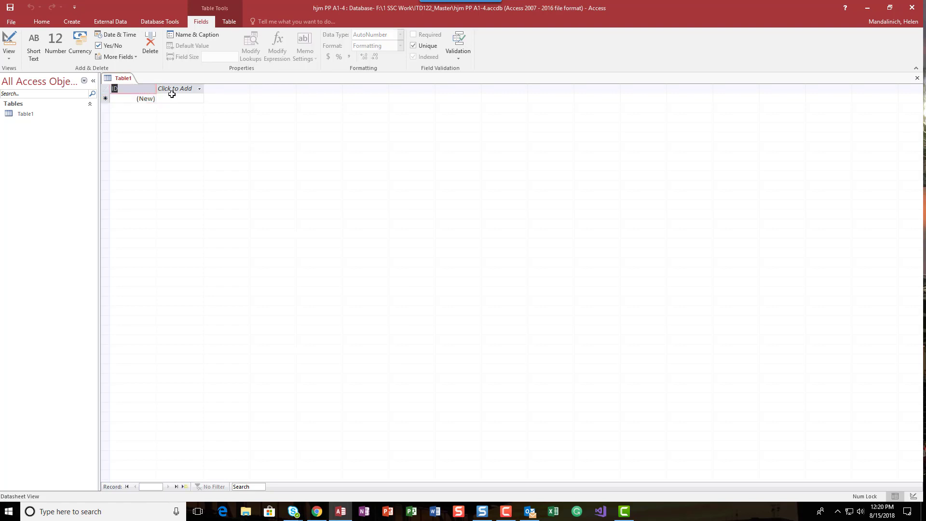
pyautogui.write('E')
pyautogui.write('mpId')
pyautogui.write('D')
pyautogui.press('Return')
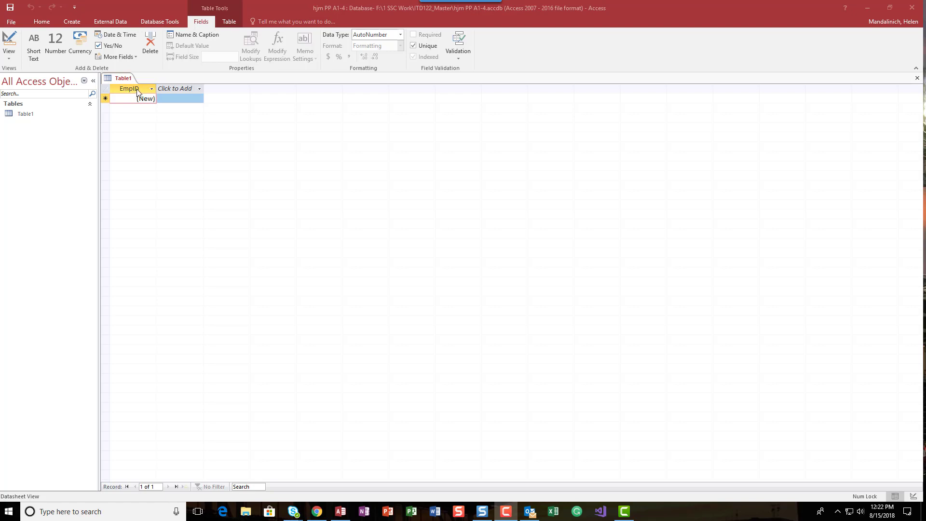
# - Give the EmpID field the caption Employee ID and the description Unique Employee Identification Number
pyautogui.click(184, 38)
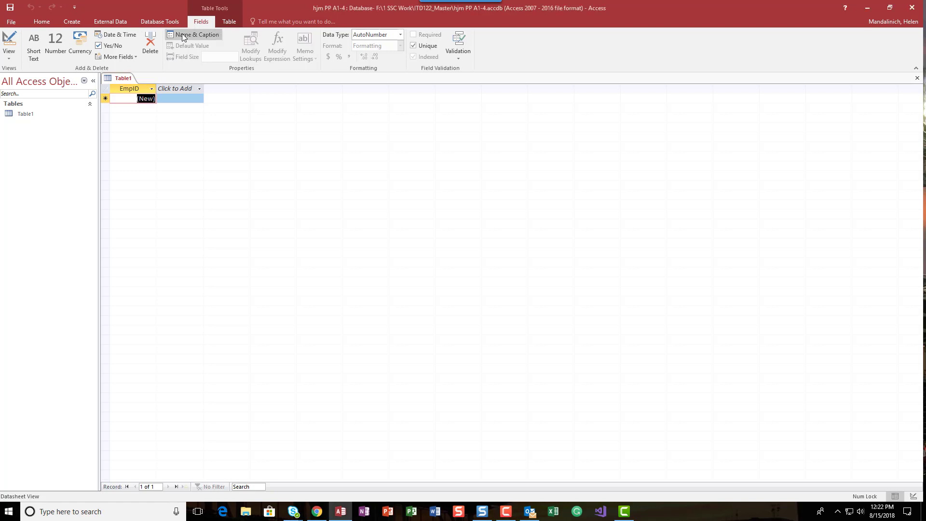
pyautogui.click(186, 36)
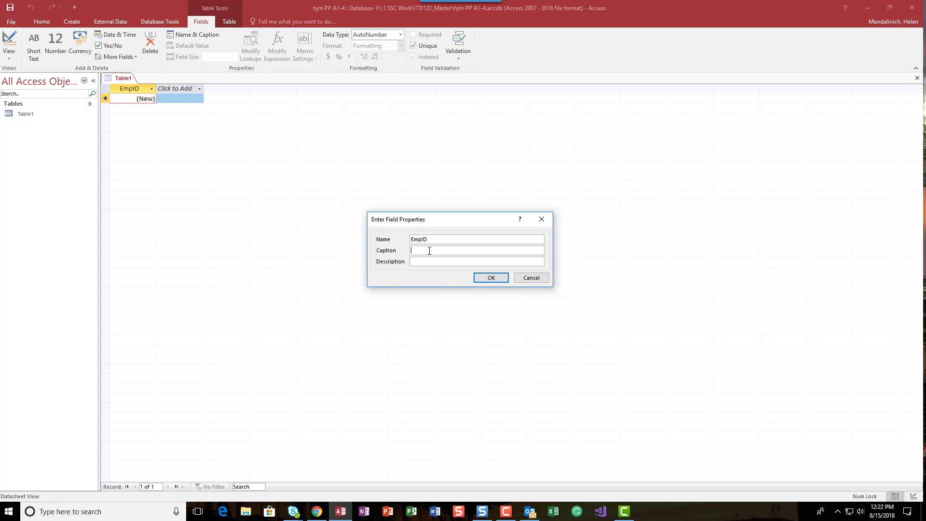
pyautogui.write('Emplo')
pyautogui.write('yee ID')
pyautogui.write('Unique')
pyautogui.write(' Emp')
pyautogui.write('loyee Identi')
pyautogui.write('ficatiaon ')
pyautogui.write('Number')
pyautogui.moveTo(492, 262); pyautogui.dragTo(482, 267)
pyautogui.write('ion')
pyautogui.click(492, 279)
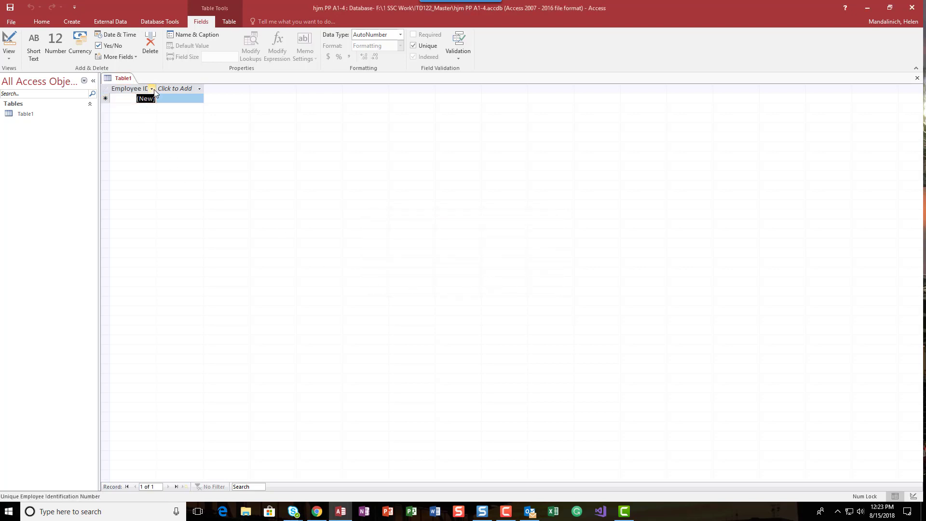
# - Resize the Employee ID column so that its full caption fits the heading
pyautogui.moveTo(157, 86); pyautogui.dragTo(209, 87)
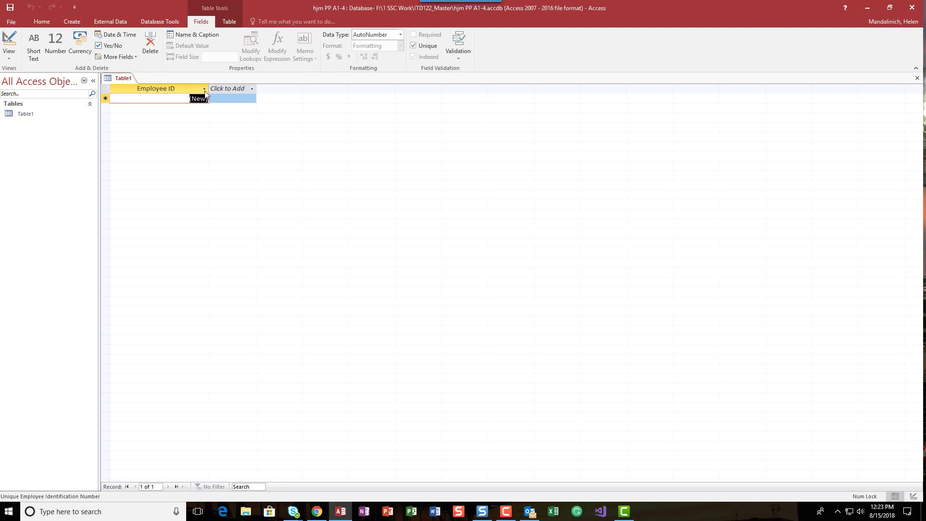
pyautogui.moveTo(208, 91); pyautogui.dragTo(173, 91)
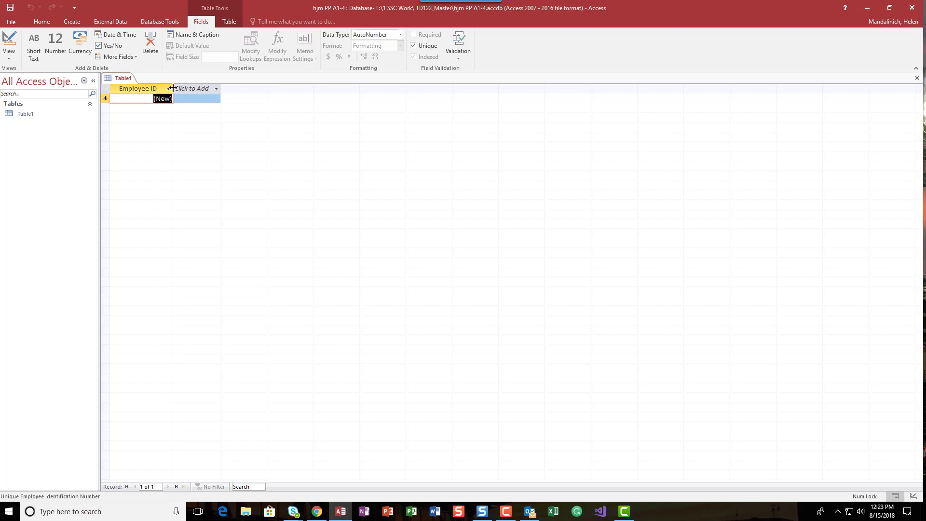
pyautogui.moveTo(173, 89); pyautogui.dragTo(169, 89)
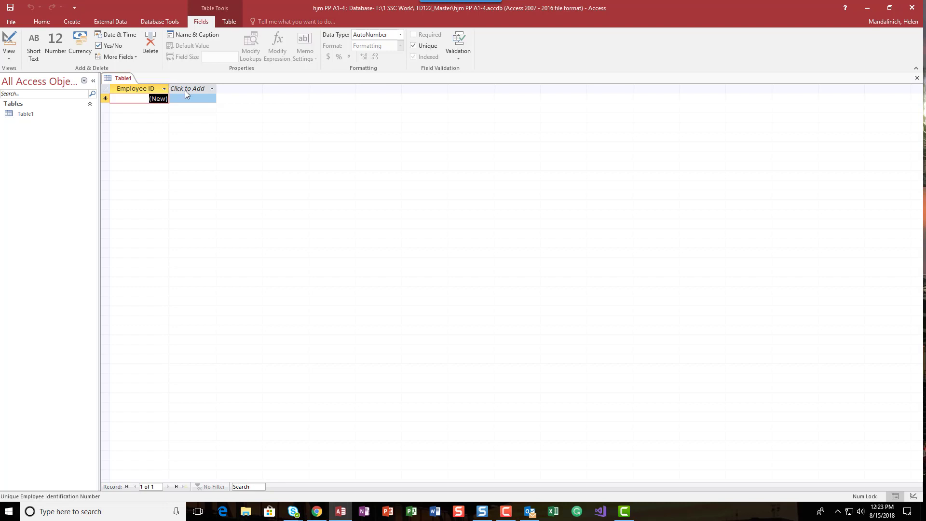
# - Change the Employee ID field's data type to Short Text and set its field size to 5
pyautogui.click(186, 88)
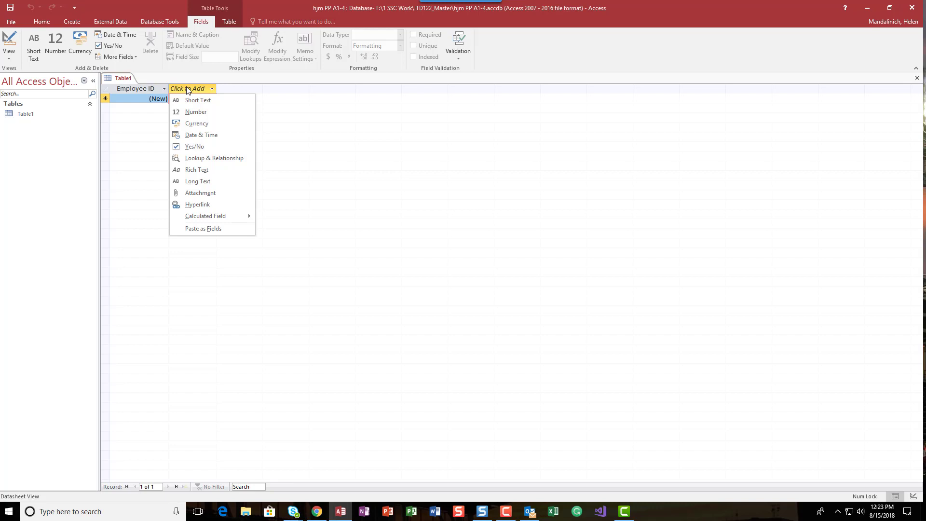
pyautogui.press('Escape')
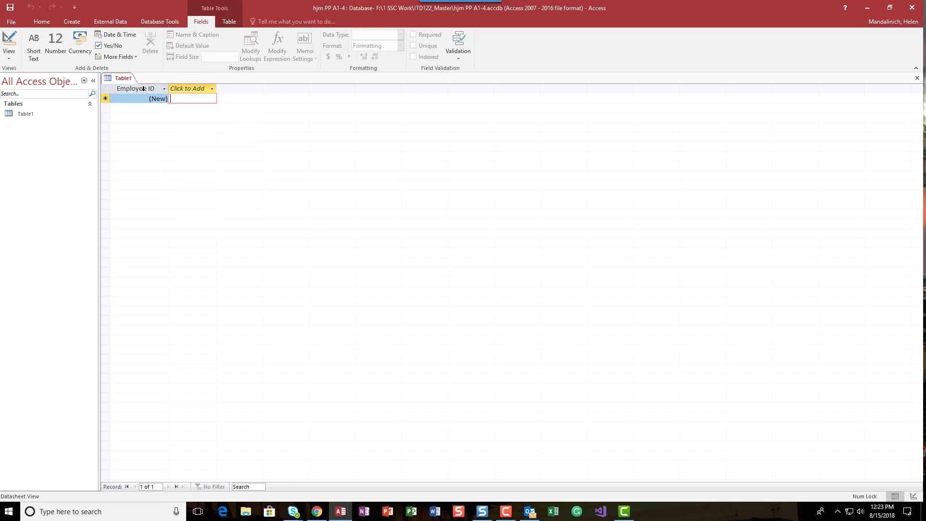
pyautogui.click(143, 88)
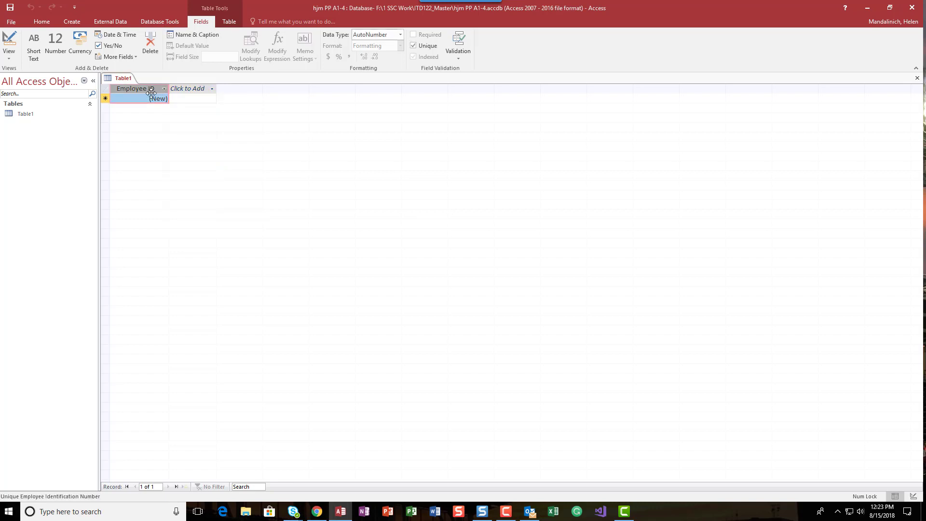
pyautogui.click(154, 97)
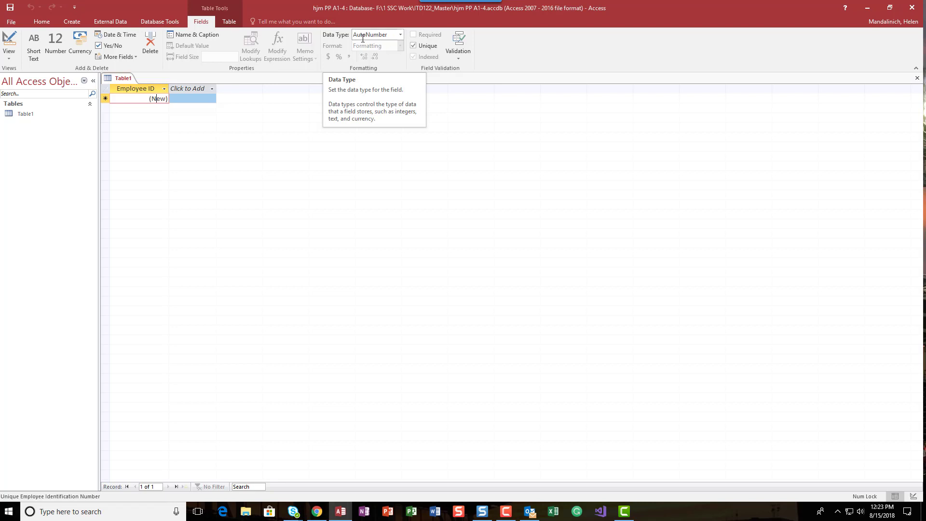
pyautogui.click(401, 35)
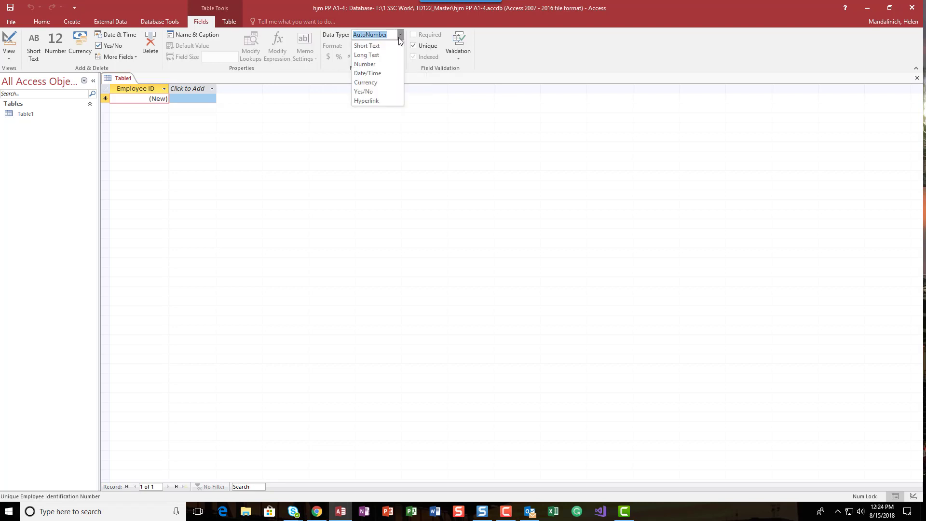
pyautogui.click(389, 47)
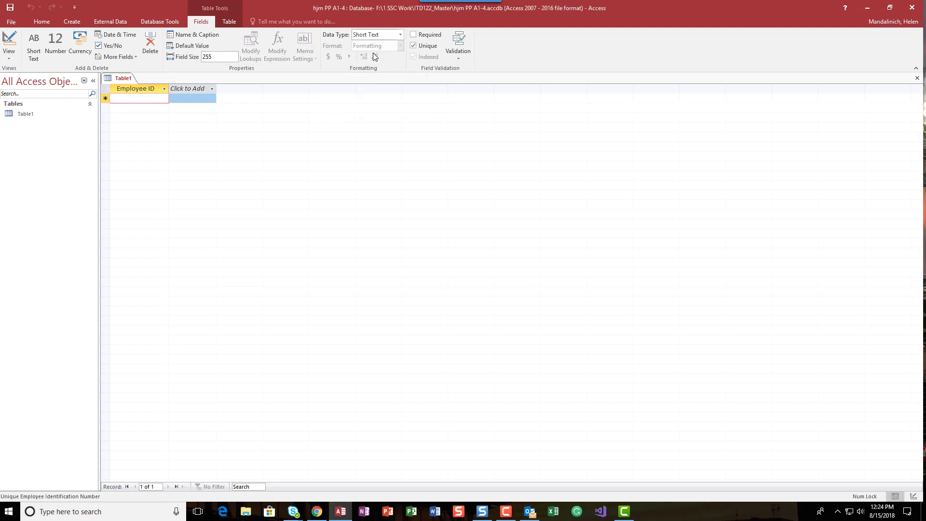
pyautogui.click(219, 57)
pyautogui.write('5')
pyautogui.click(215, 59)
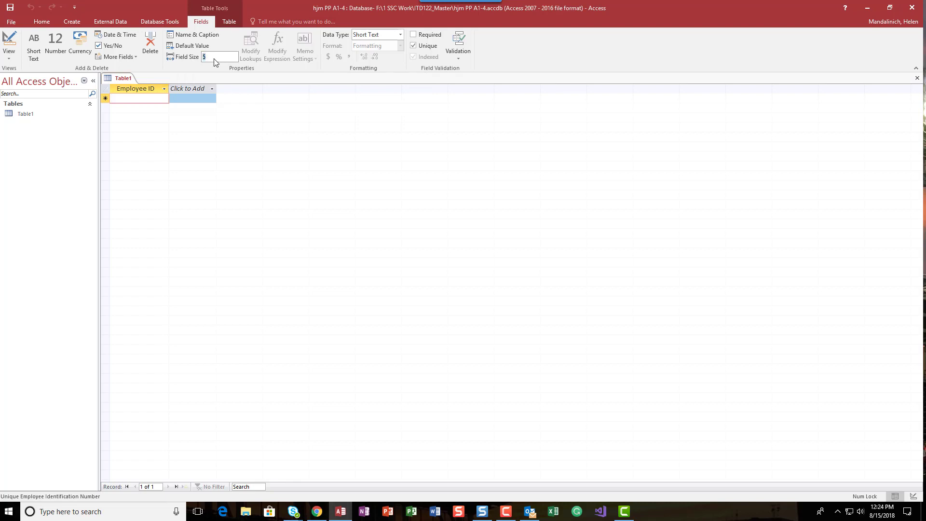
# - Add two Short Text fields named FirstName and LastName after the Employee ID field
pyautogui.click(199, 89)
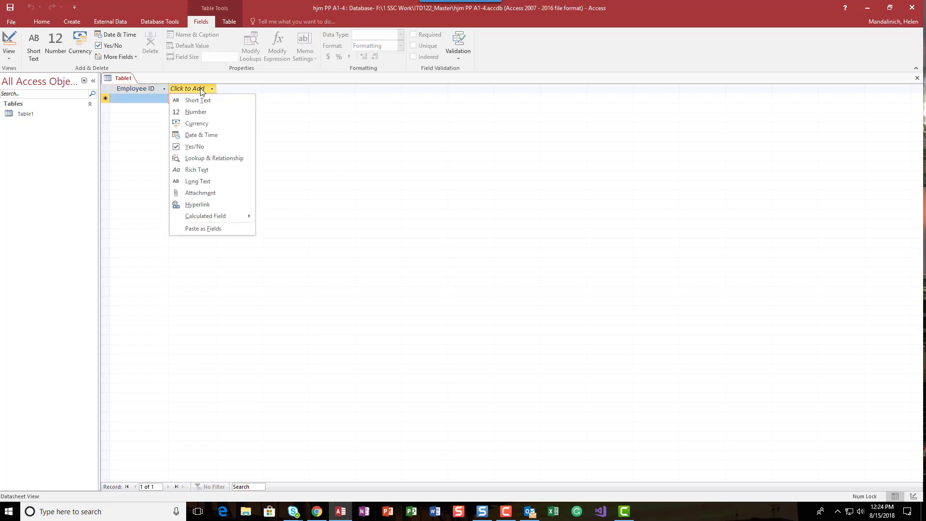
pyautogui.click(204, 100)
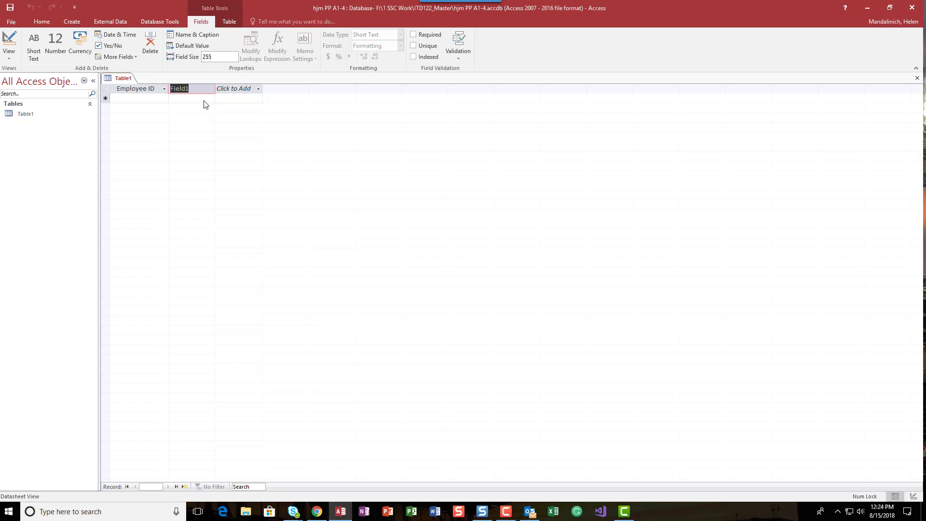
pyautogui.write('FirstName')
pyautogui.press('Return')
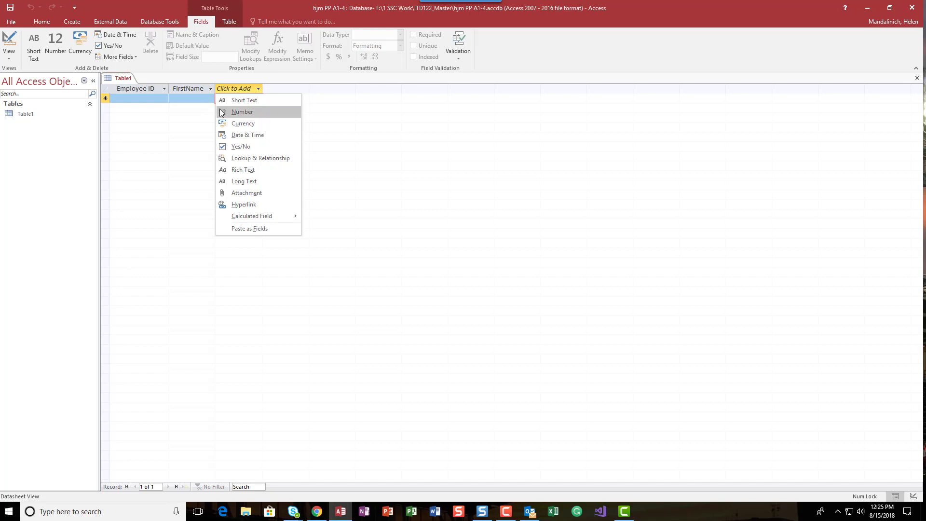
pyautogui.click(233, 101)
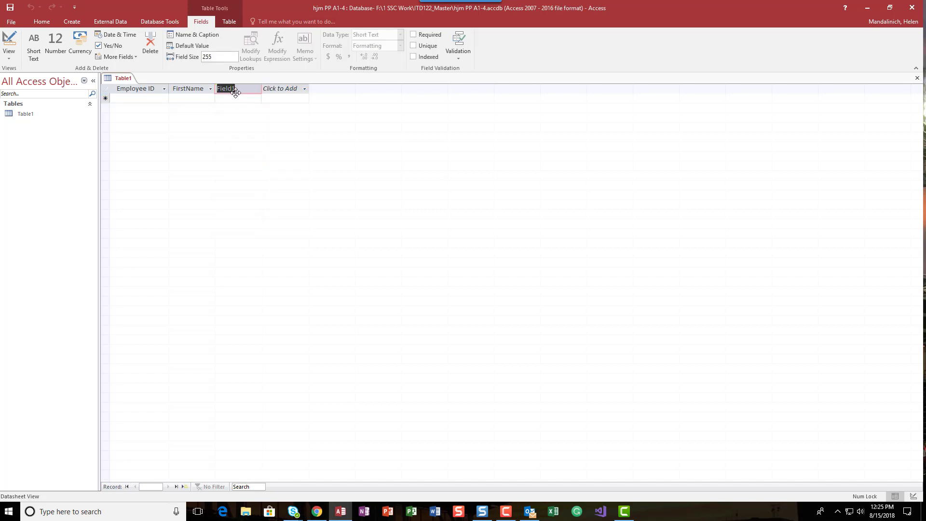
pyautogui.write('LastName')
pyautogui.press('Tab')
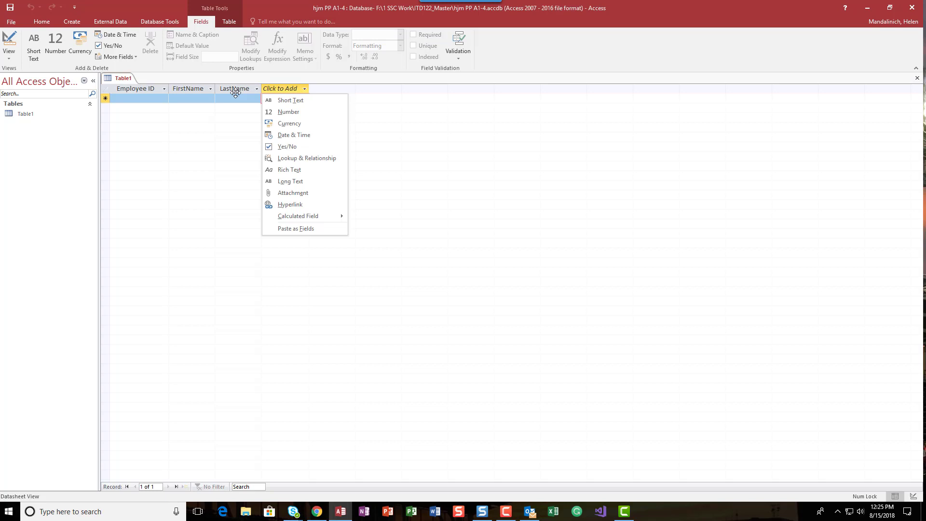
# - Add three Short Text fields named Branch, Title and Department after the LastName field
pyautogui.click(277, 99)
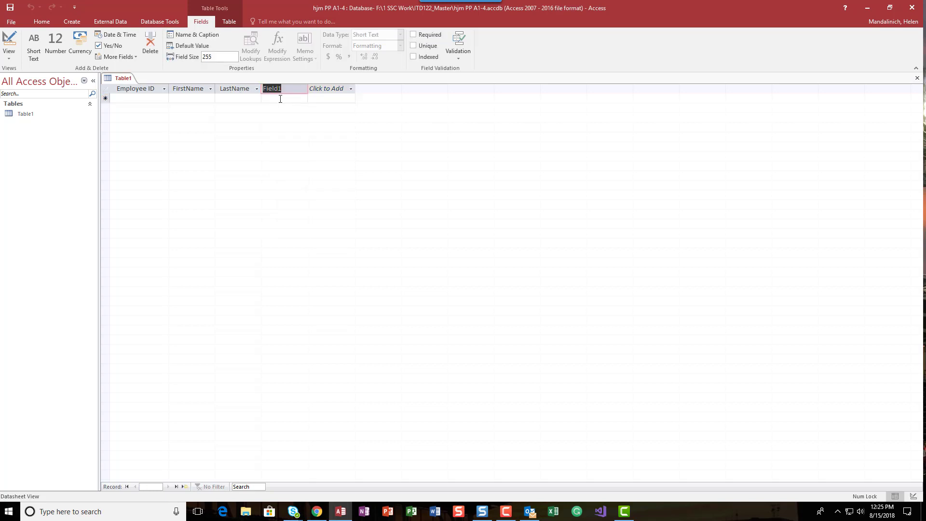
pyautogui.write('Branch')
pyautogui.press('Tab')
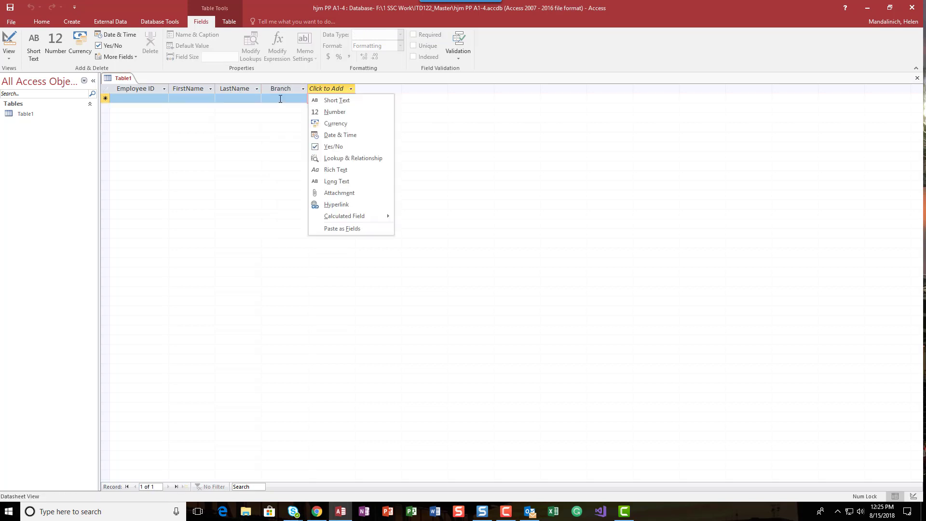
pyautogui.click(317, 98)
pyautogui.write('Title')
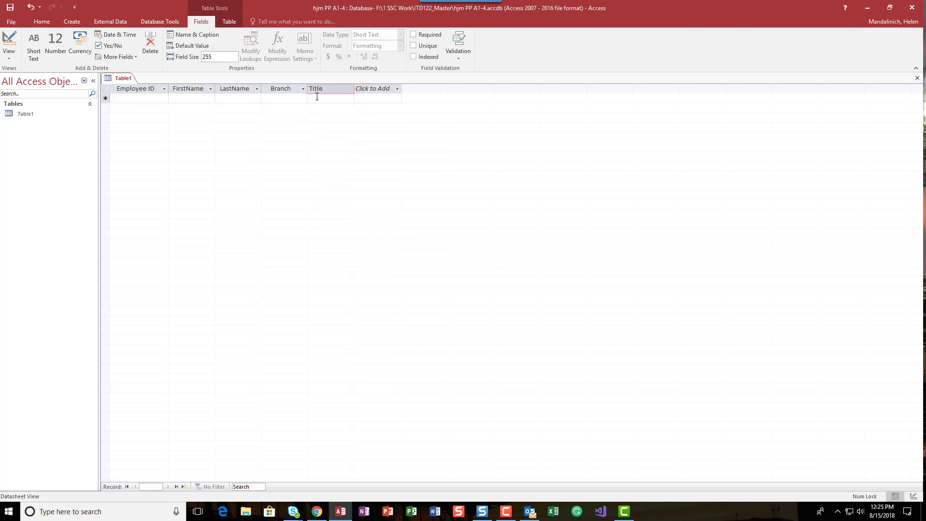
pyautogui.press('Tab')
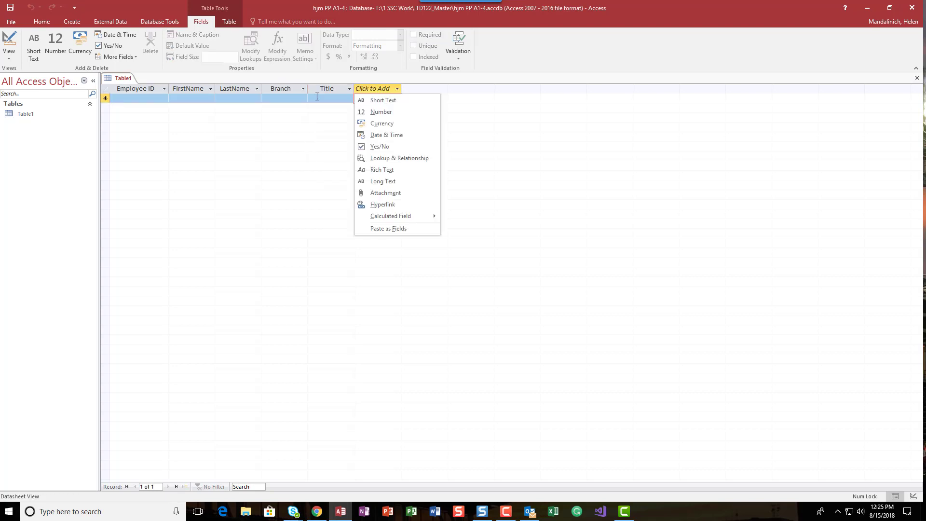
pyautogui.click(372, 100)
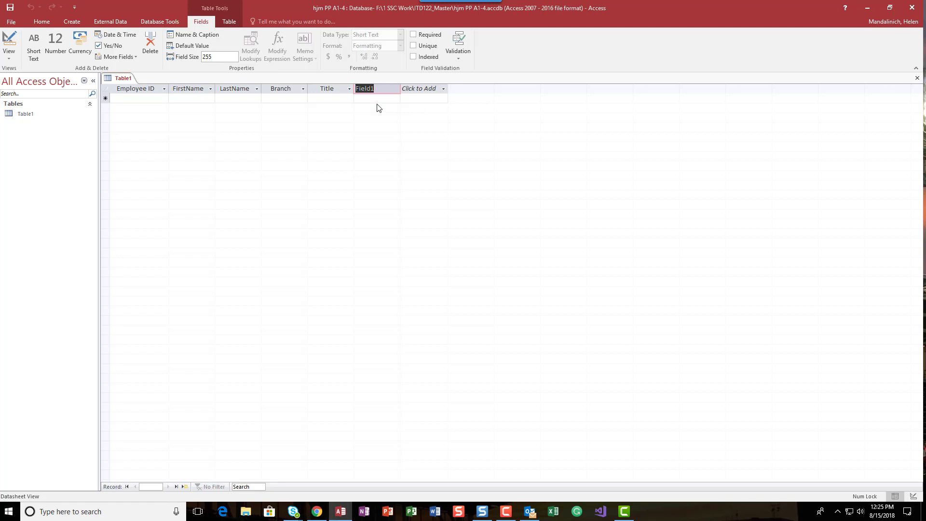
pyautogui.write('Department')
pyautogui.press('Return')
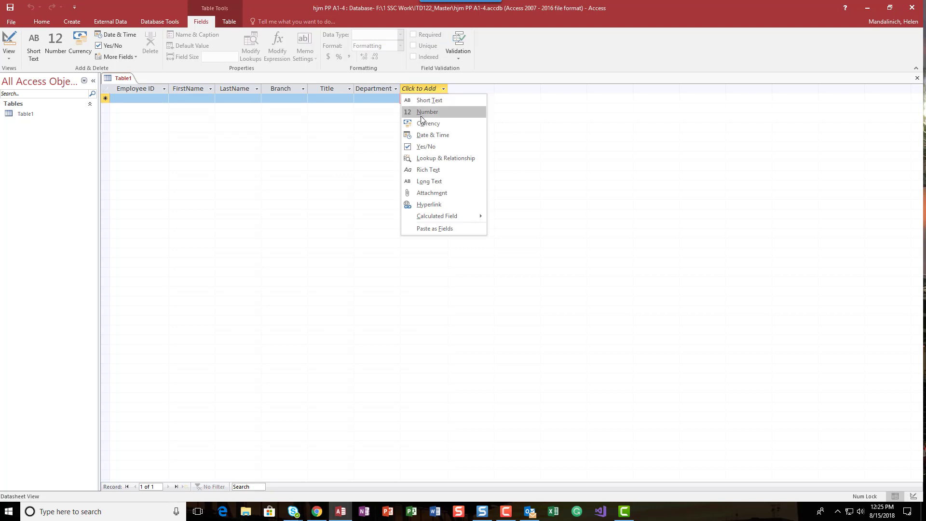
# - Add a Date & Time field named StartDate after the Department field
pyautogui.click(438, 134)
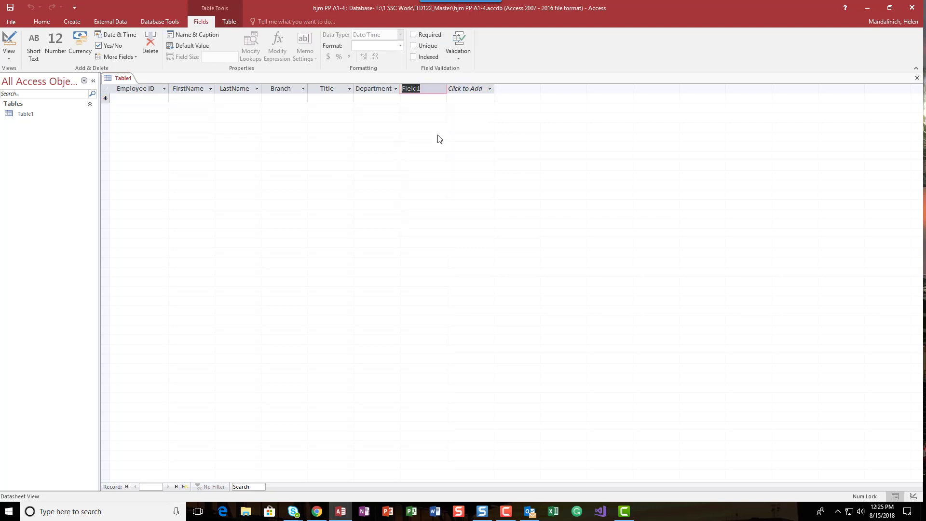
pyautogui.write('StartHi')
pyautogui.press('BackSpace')
pyautogui.press('BackSpace')
pyautogui.write('Date')
pyautogui.press('Tab')
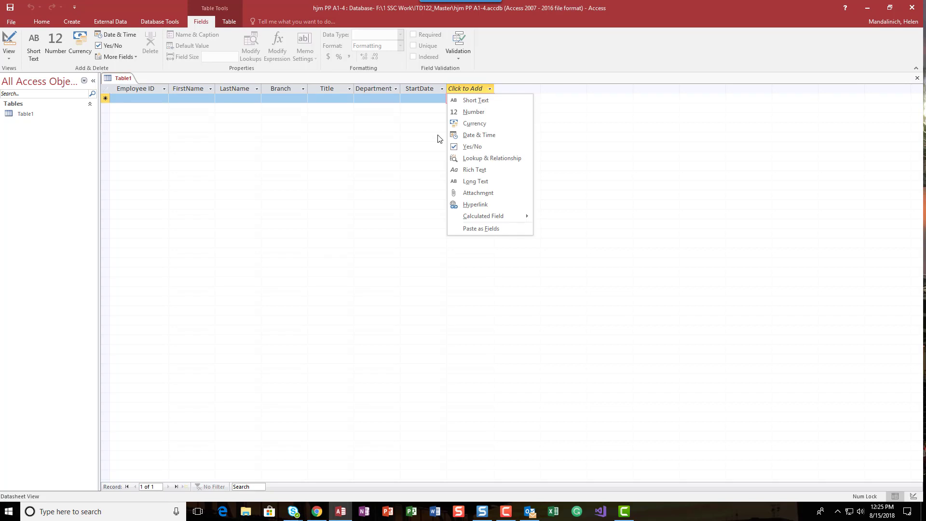
# - Add a Currency field named BaseMonthlySalary after the StartDate field
pyautogui.click(475, 124)
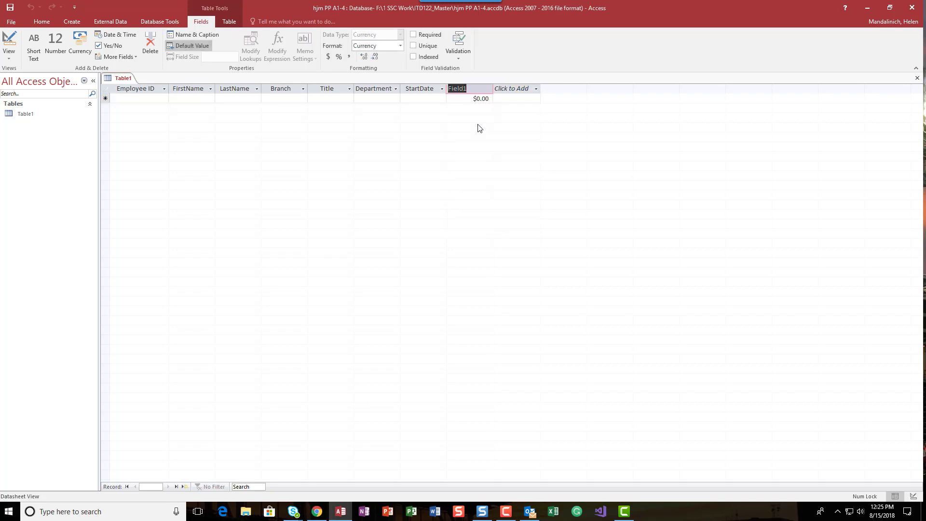
pyautogui.write('Base')
pyautogui.write('Mon')
pyautogui.write('thly')
pyautogui.write('Salary')
pyautogui.press('Return')
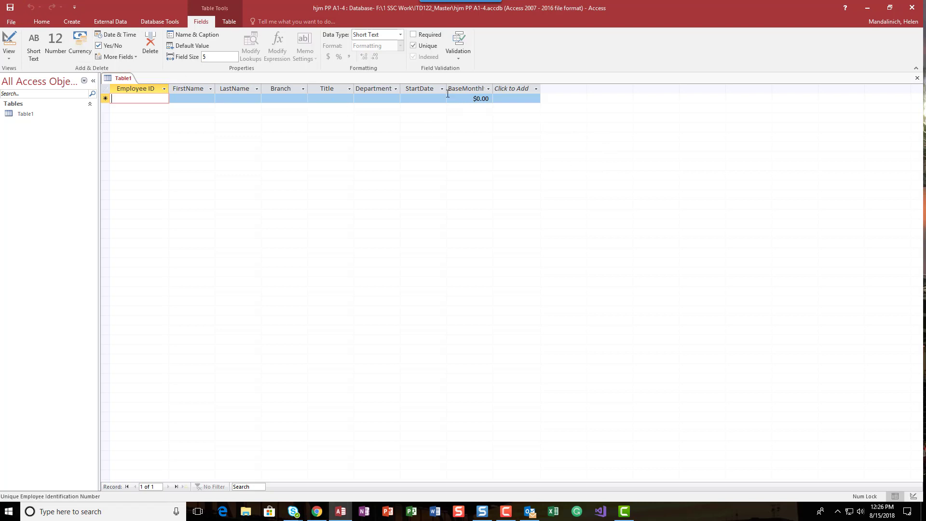
# - Save the table under the name Employees
pyautogui.click(10, 8)
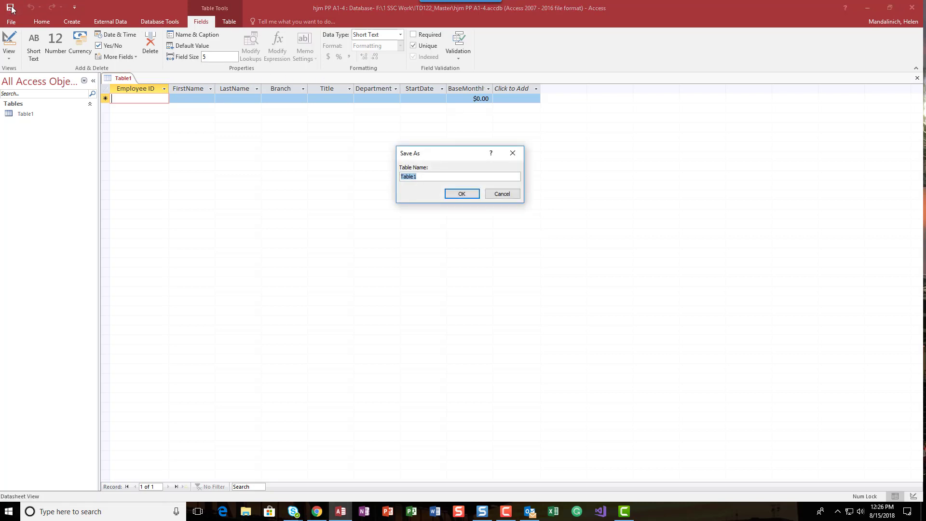
pyautogui.write('Employees')
pyautogui.press('Return')
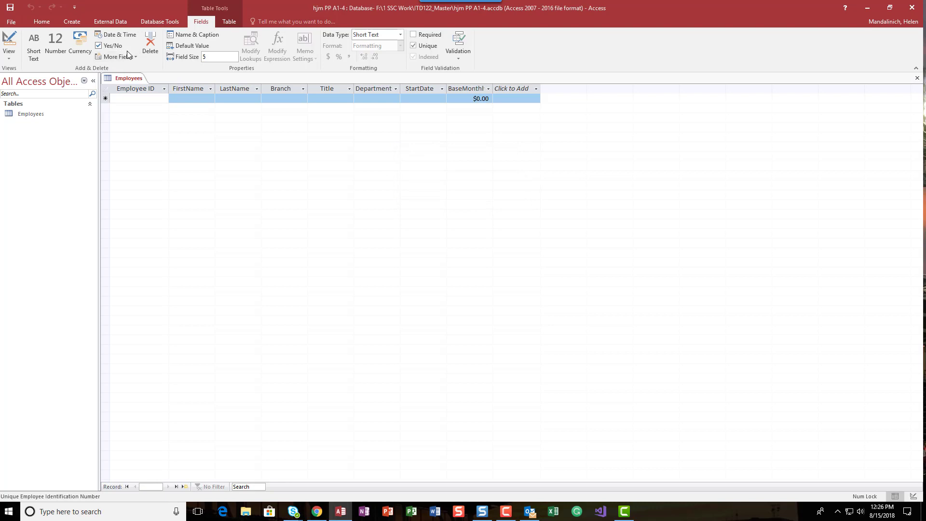
# - Examine the Employees table's data types and field properties in Design view, and return to Datasheet view
pyautogui.click(9, 43)
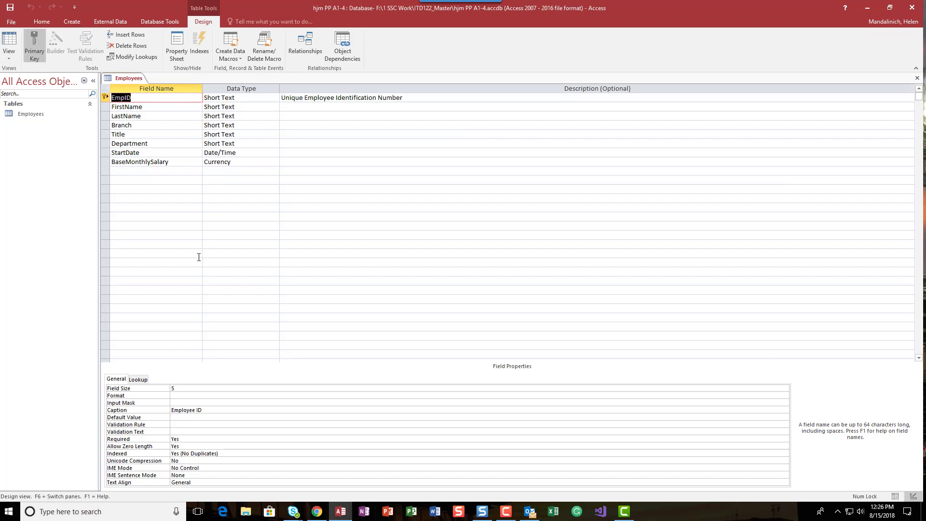
pyautogui.click(243, 116)
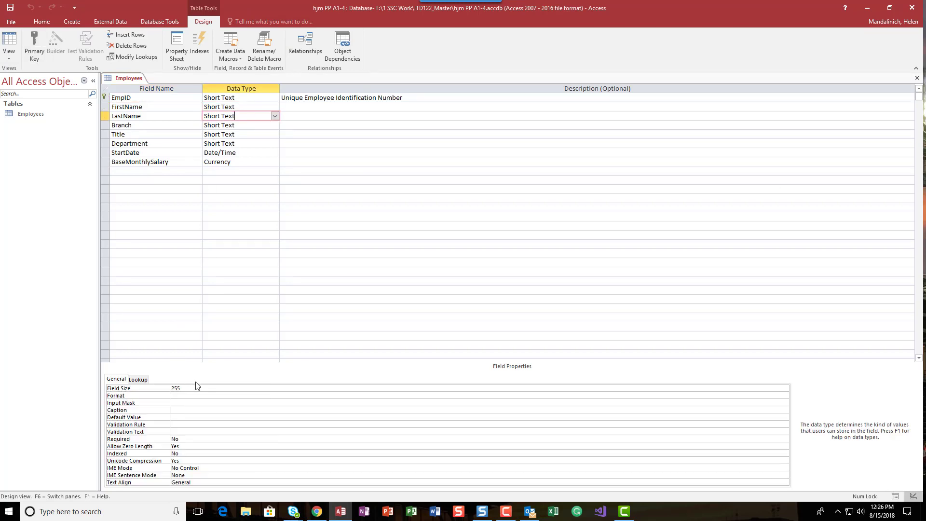
pyautogui.click(263, 125)
pyautogui.press('Down')
pyautogui.press('Down')
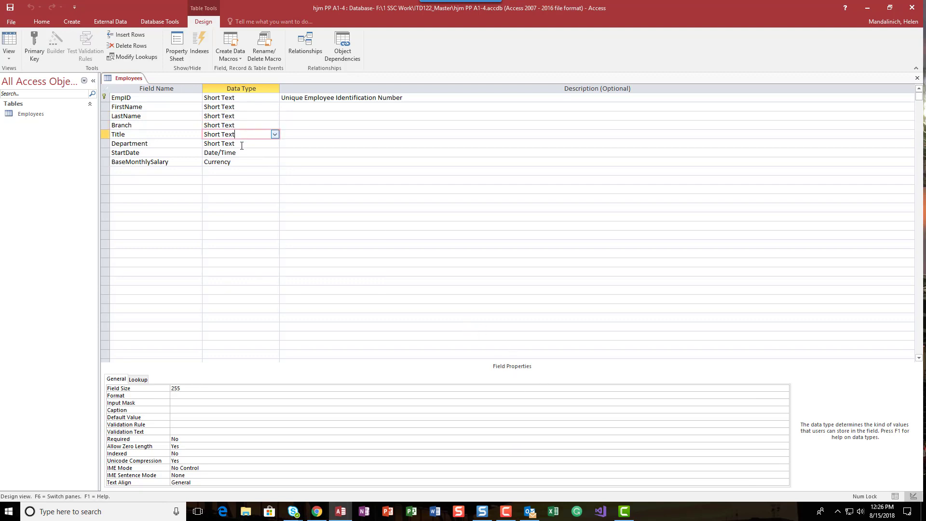
pyautogui.press('Down')
pyautogui.press('Down')
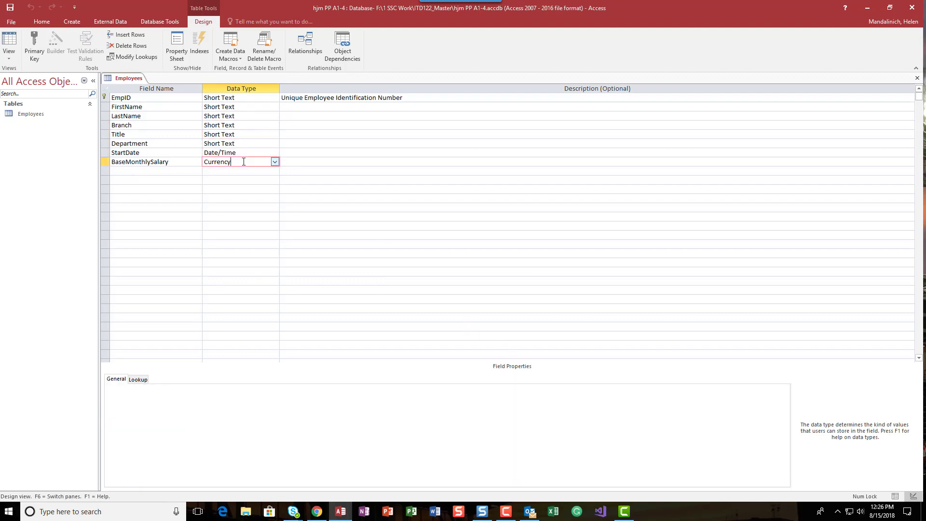
pyautogui.click(9, 41)
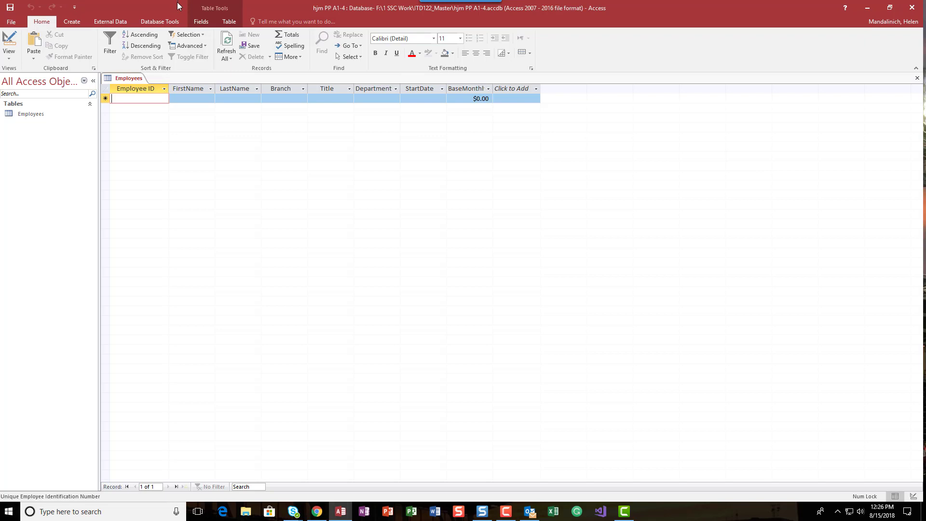
# - Give the FirstName field the caption First Name and the description Employee's First Name
pyautogui.click(189, 87)
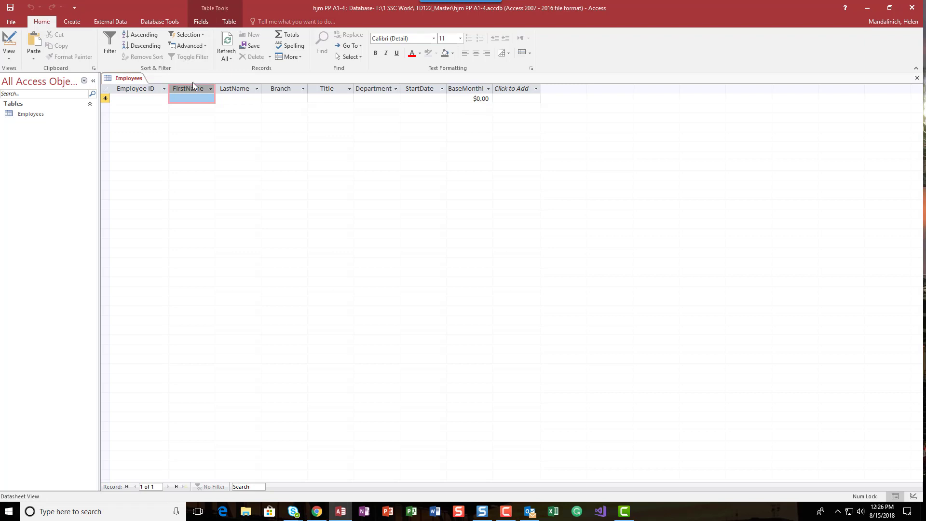
pyautogui.click(200, 22)
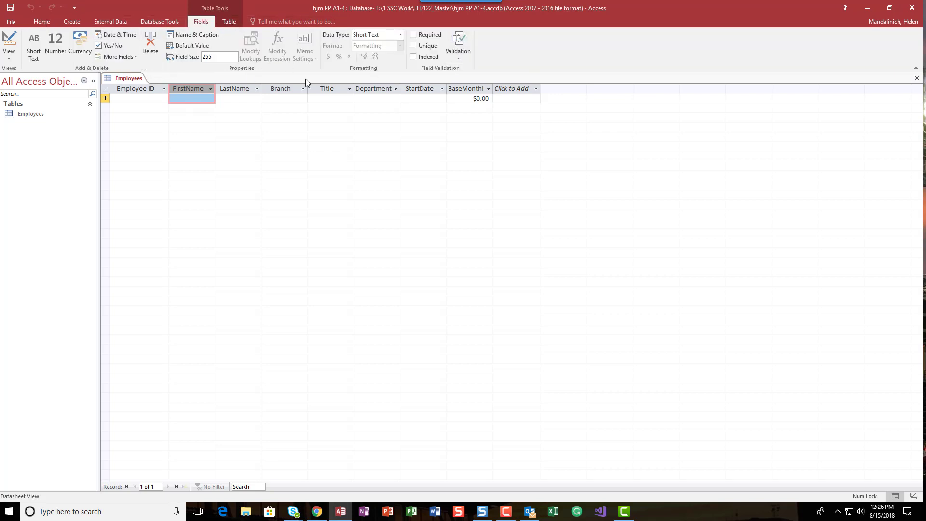
pyautogui.click(174, 34)
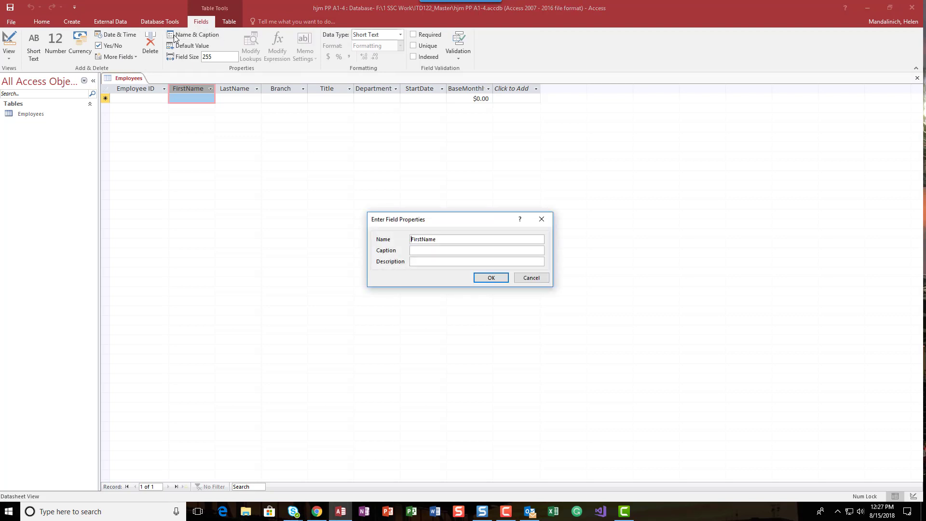
pyautogui.write('First na')
pyautogui.press('BackSpace')
pyautogui.press('BackSpace')
pyautogui.write("NameEmployee's Fist Name")
pyautogui.click(446, 261)
pyautogui.write('r')
pyautogui.click(491, 277)
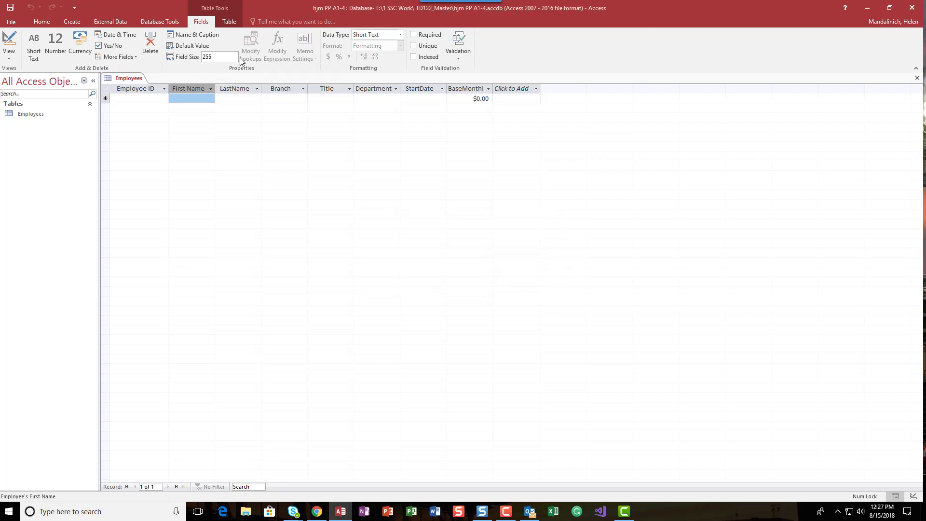
# - Set the First Name field's size to 25
pyautogui.click(212, 56)
pyautogui.write('25')
pyautogui.press('Return')
# - Give the LastName field the caption Last Name and set its field size to 25
pyautogui.click(238, 88)
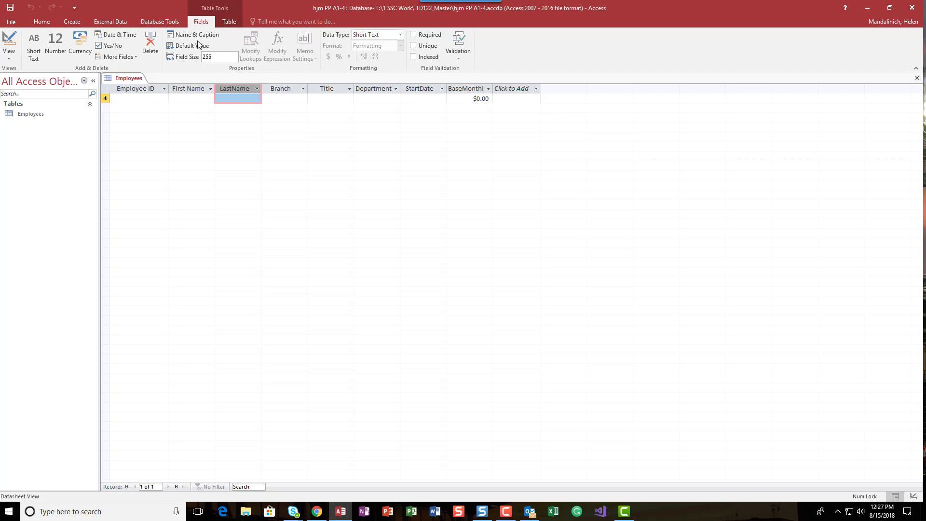
pyautogui.click(197, 35)
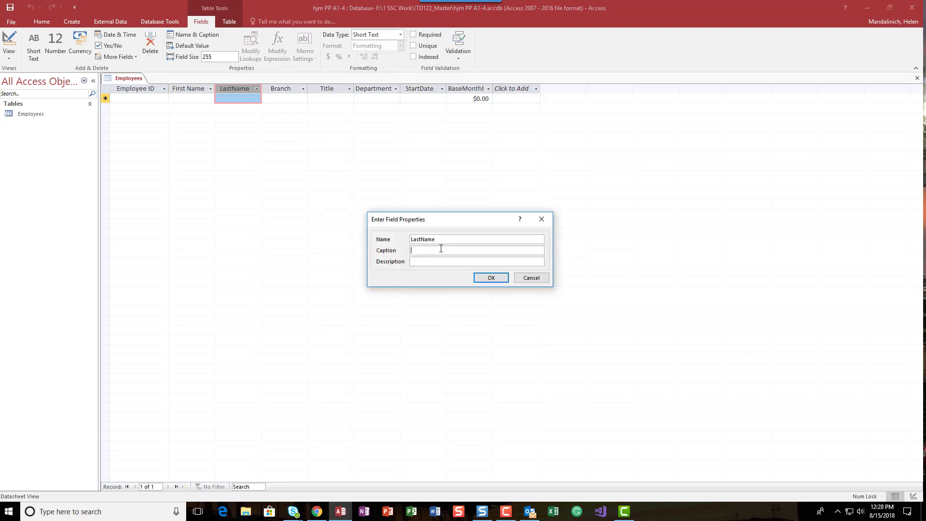
pyautogui.write('Last Name')
pyautogui.click(491, 278)
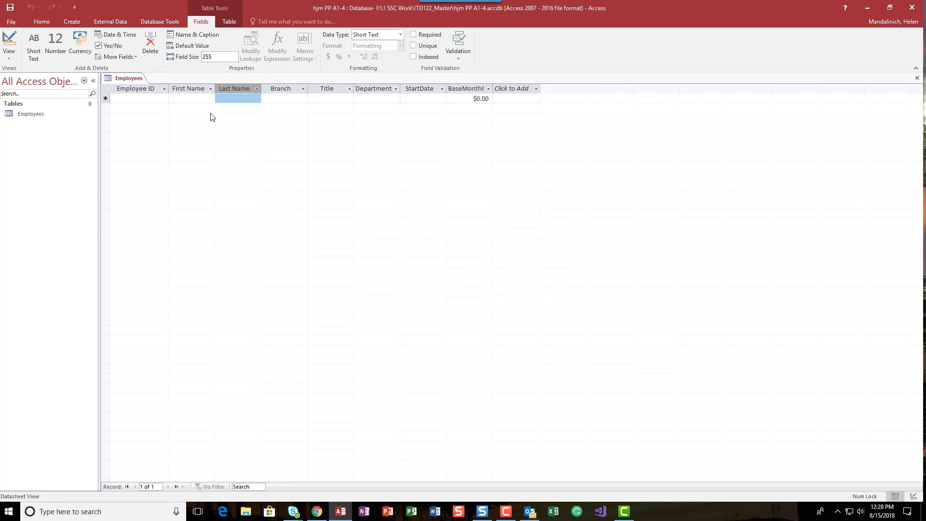
pyautogui.click(212, 58)
pyautogui.write('3')
pyautogui.write('25')
pyautogui.press('Return')
# - Set the Branch field's size to 30, leaving its caption blank
pyautogui.click(284, 99)
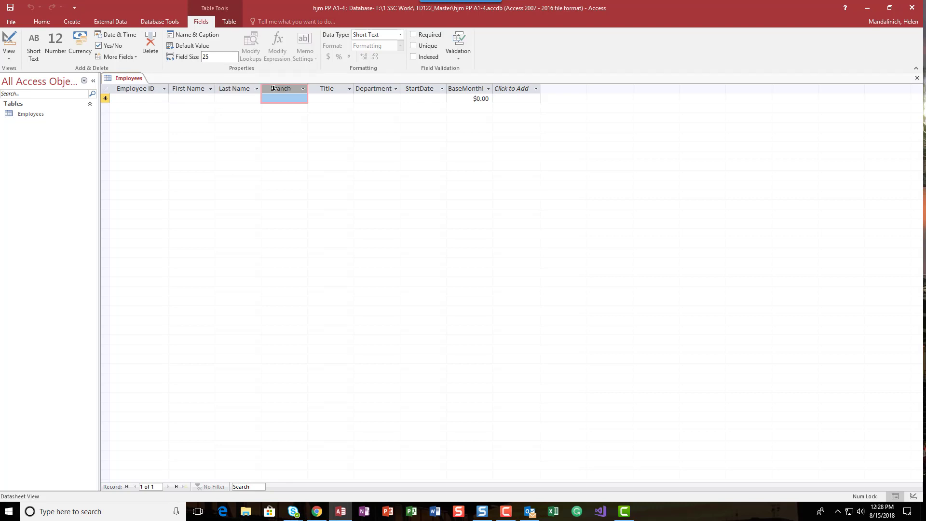
pyautogui.click(210, 36)
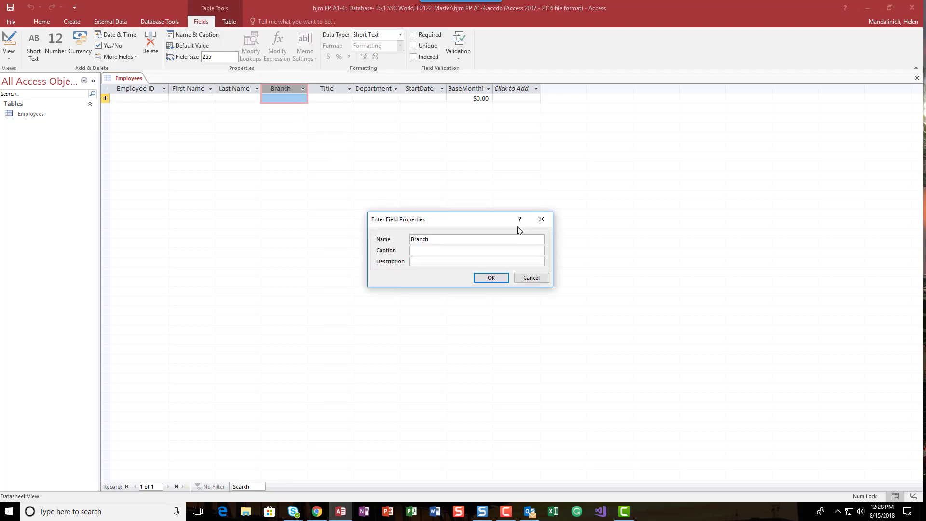
pyautogui.click(531, 277)
pyautogui.click(202, 58)
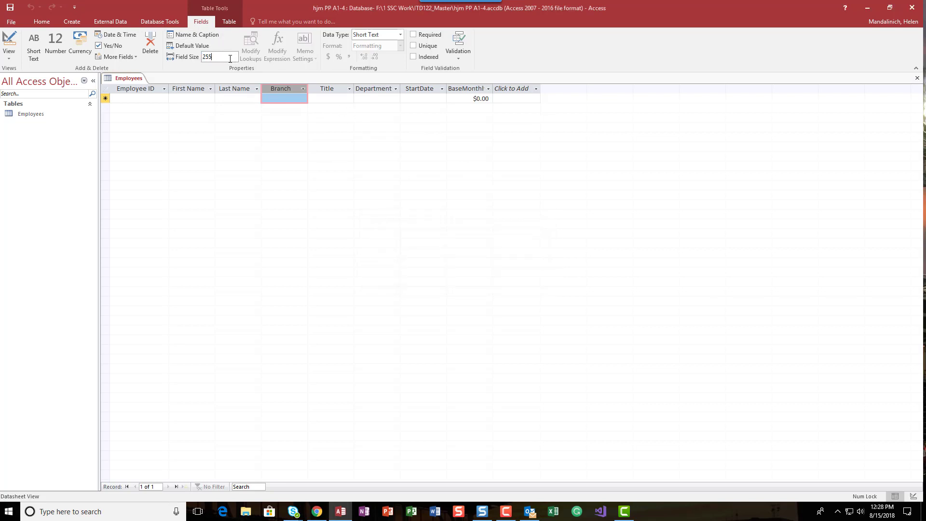
pyautogui.moveTo(231, 58); pyautogui.dragTo(206, 57)
pyautogui.write('30')
# - Set the Title field's size to 40
pyautogui.click(325, 89)
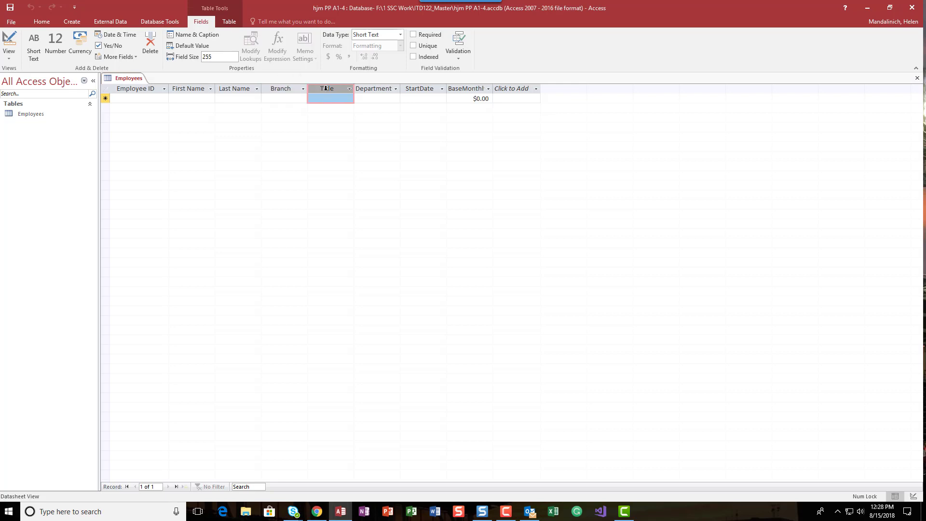
pyautogui.click(217, 58)
pyautogui.write('40')
# - Open the Department field's size value for editing
pyautogui.click(388, 91)
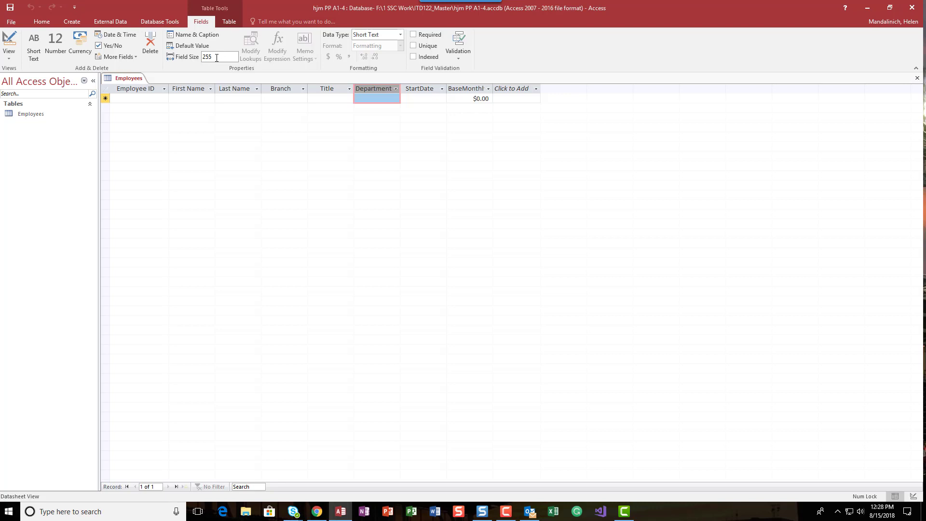
pyautogui.moveTo(217, 58); pyautogui.dragTo(191, 60)
pyautogui.doubleClick(206, 56)
# - Give the StartDate field the caption Start Date
pyautogui.click(431, 88)
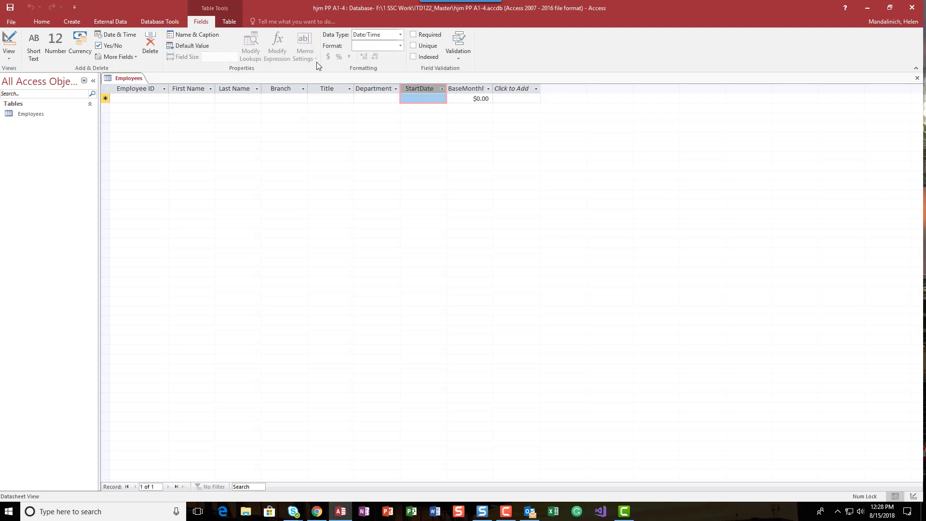
pyautogui.click(204, 32)
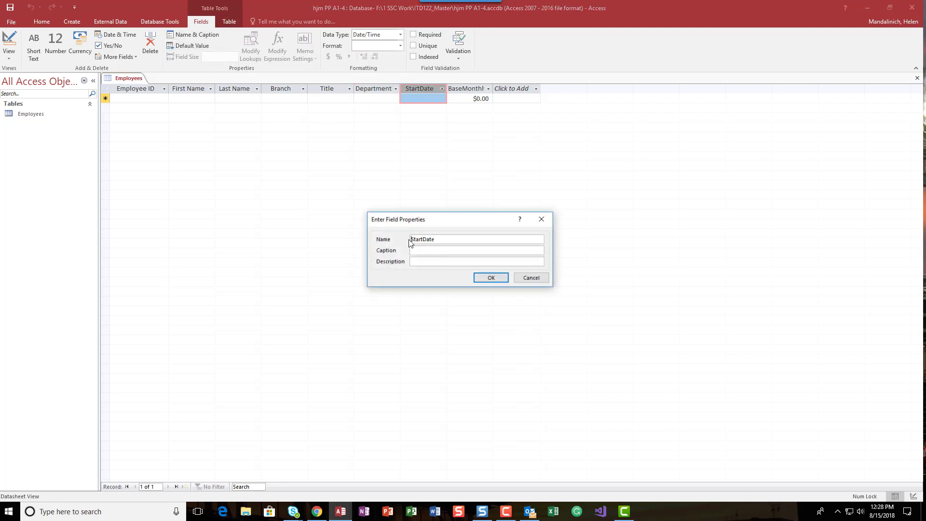
pyautogui.write('Start Date')
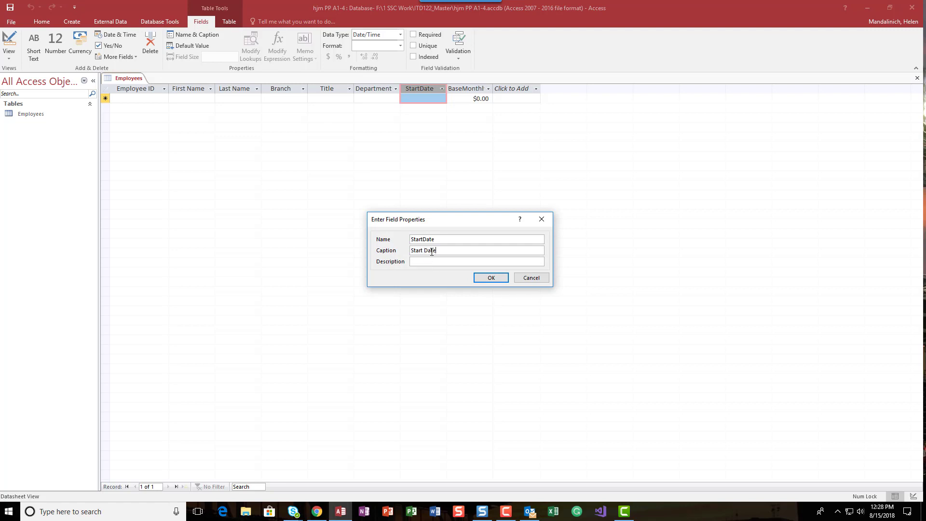
pyautogui.click(491, 278)
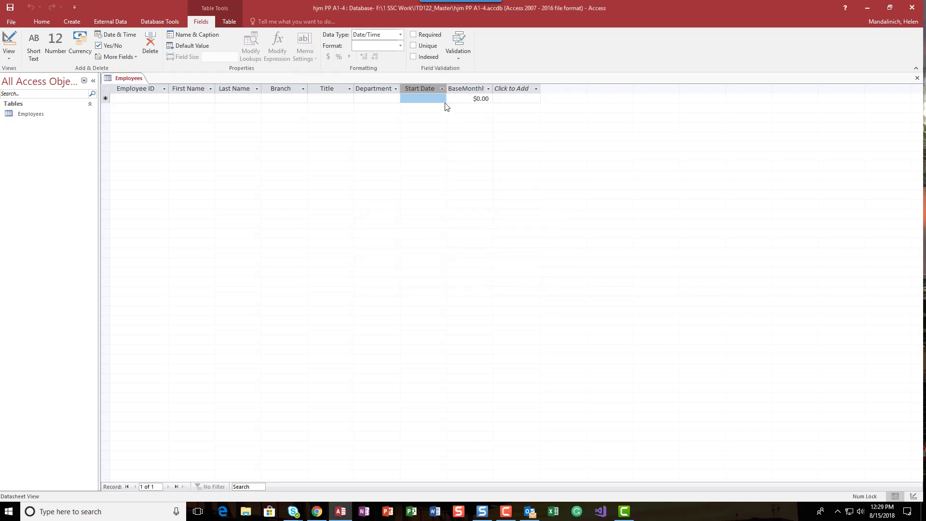
# - Give the BaseMonthlySalary field the caption Base Monthly Salary
pyautogui.click(458, 89)
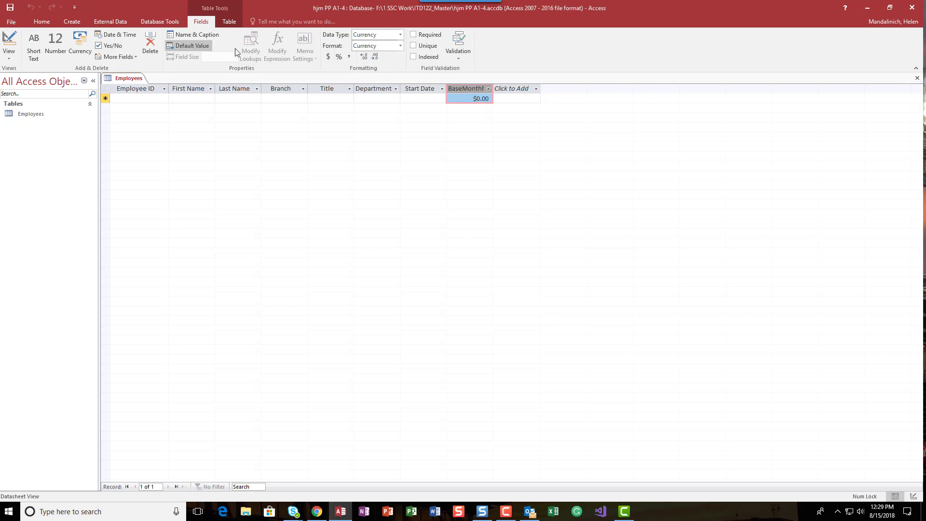
pyautogui.click(191, 34)
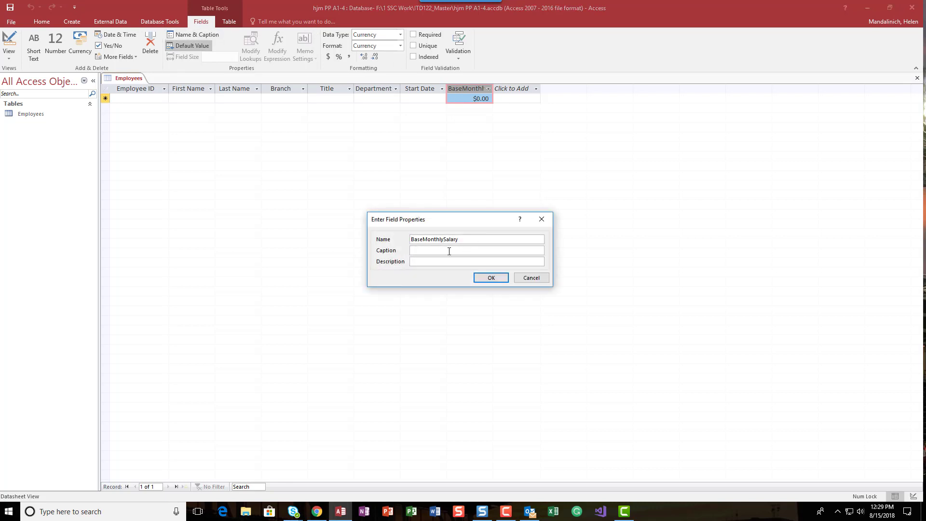
pyautogui.write('Base Monthly Salary')
pyautogui.click(484, 278)
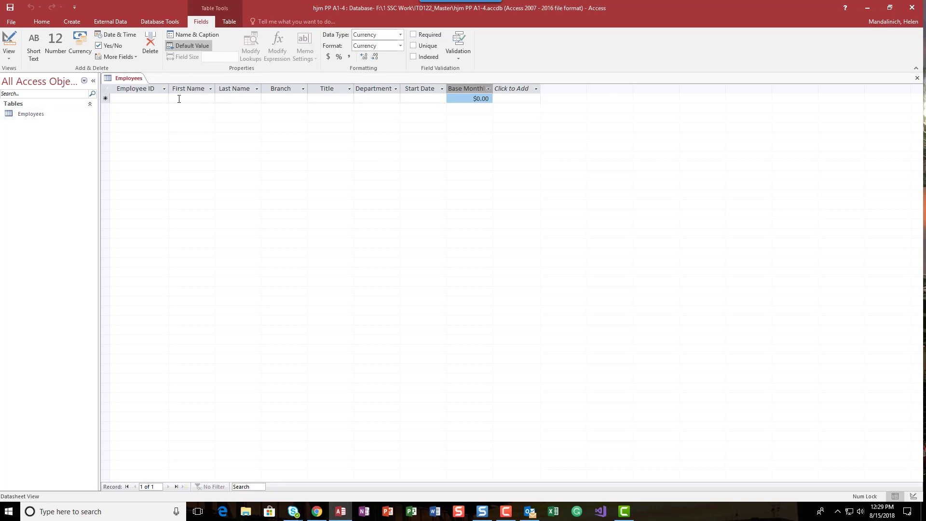
# - Check the edited captions and field sizes of the Employees table in Design view, and close the table
pyautogui.click(10, 41)
pyautogui.click(250, 107)
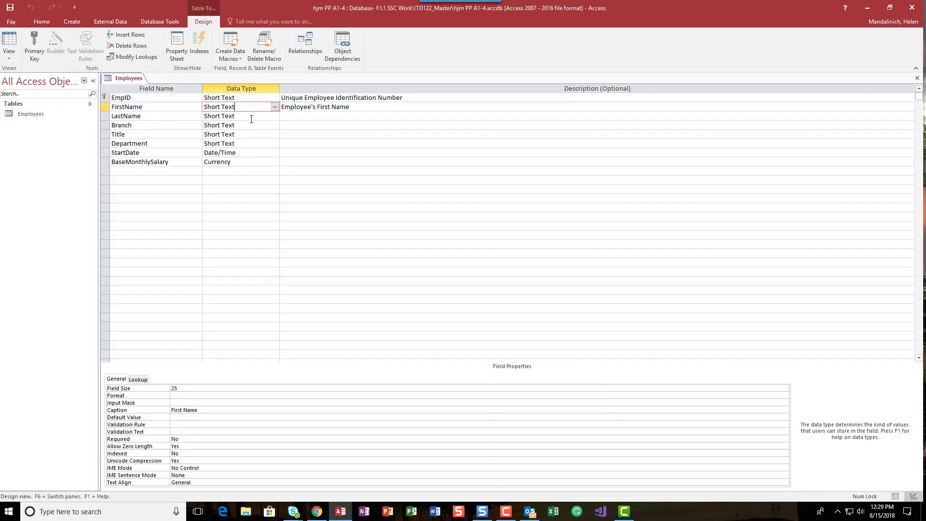
pyautogui.click(251, 119)
pyautogui.click(252, 134)
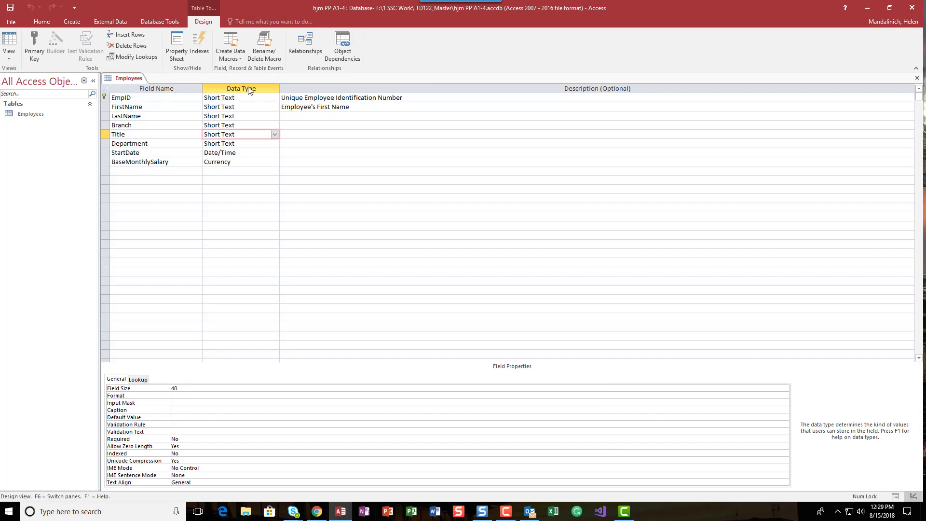
pyautogui.click(250, 126)
pyautogui.click(250, 135)
pyautogui.click(250, 152)
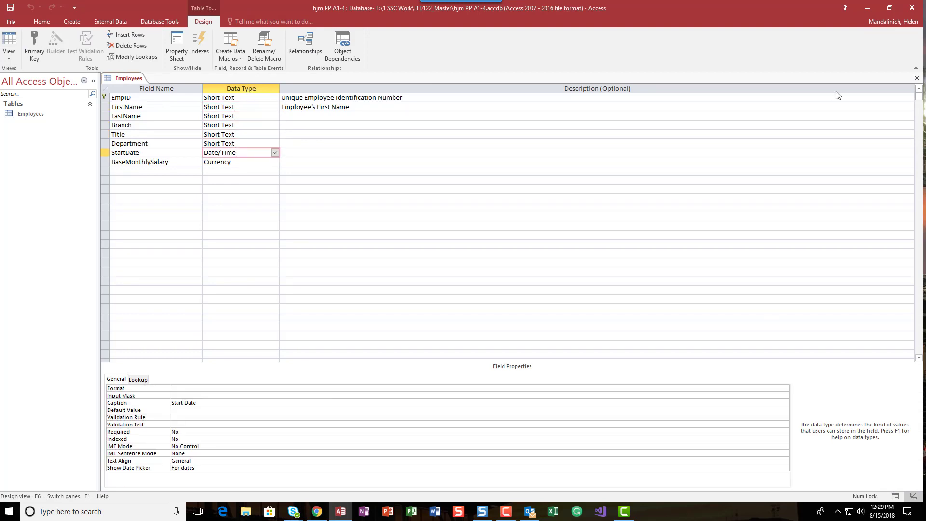
pyautogui.click(917, 78)
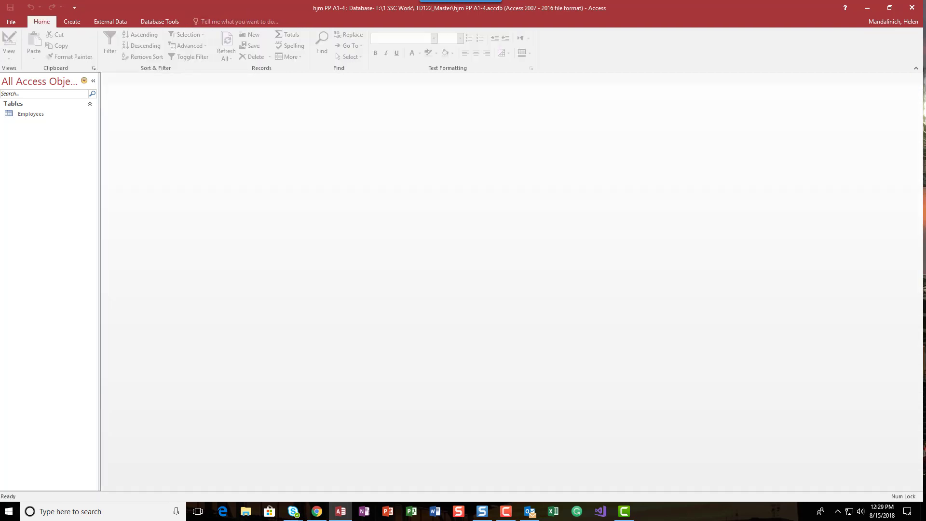